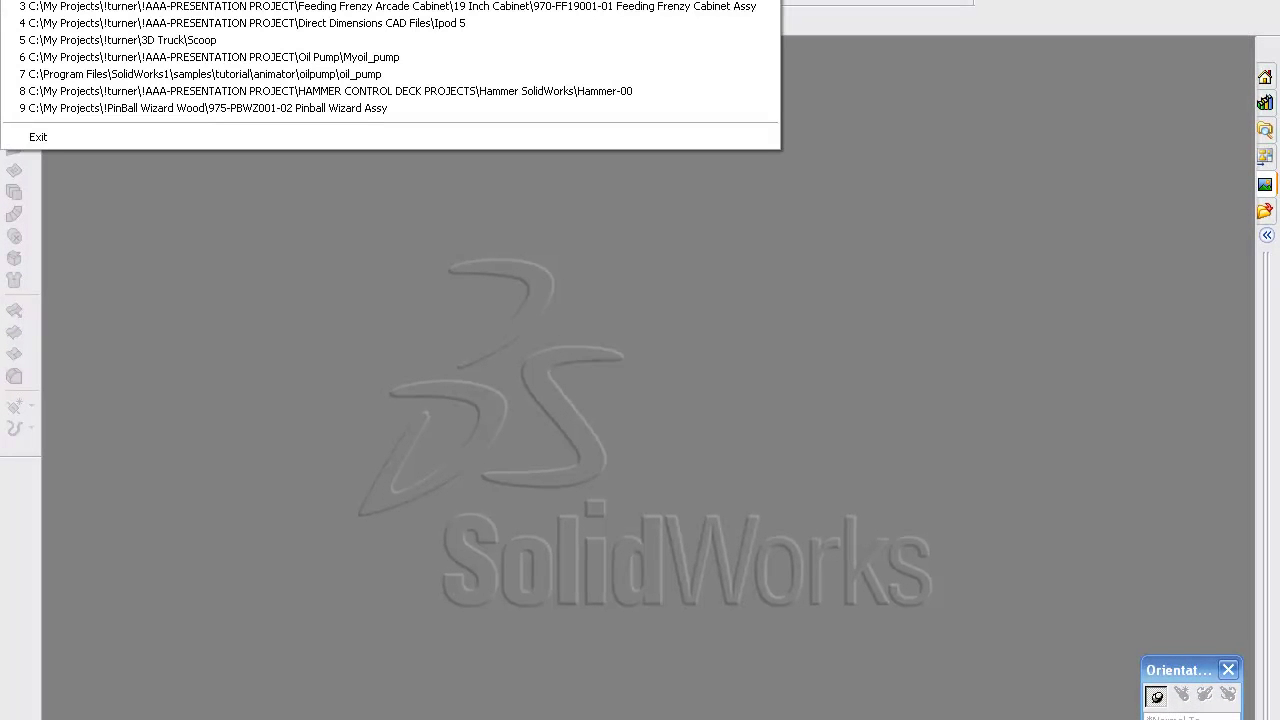
Start a new part document, Part1, with Ctrl+N
{"action": "key", "text": "ctrl+n"}
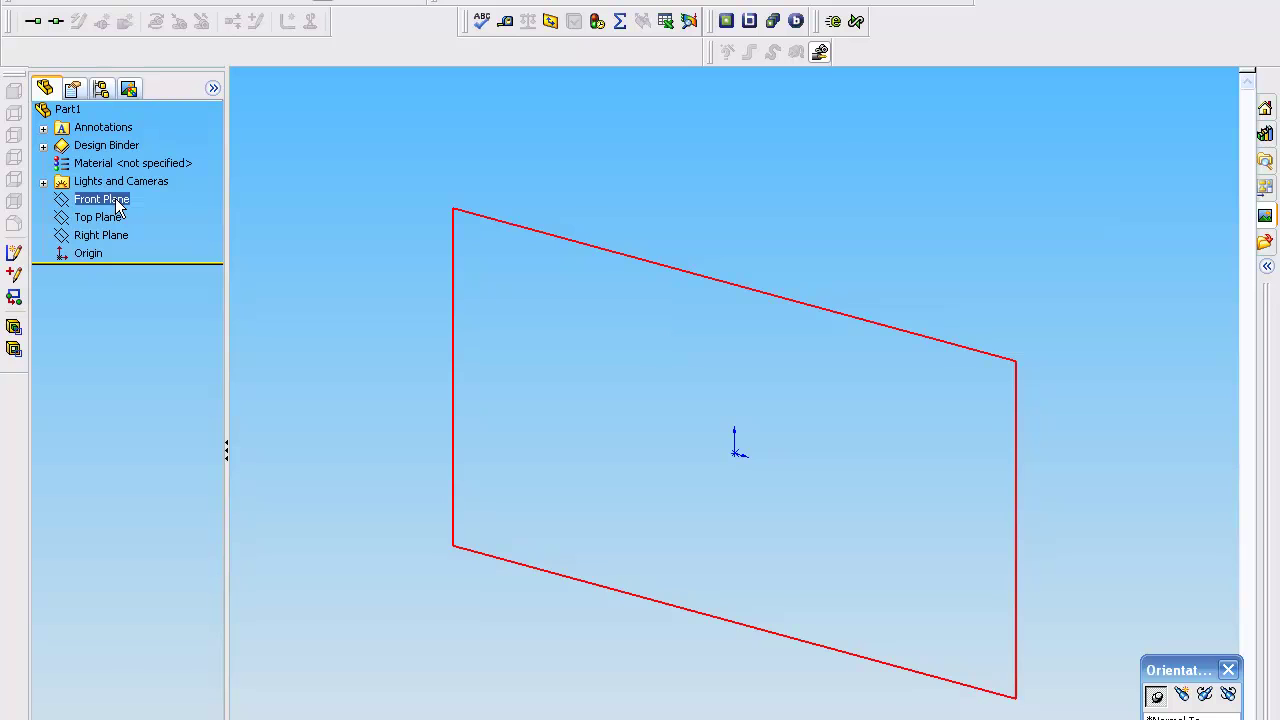
Open a sketch on the Front Plane and draw a rectangle with one corner at the origin
{"action": "left_click", "coordinate": [117, 203]}
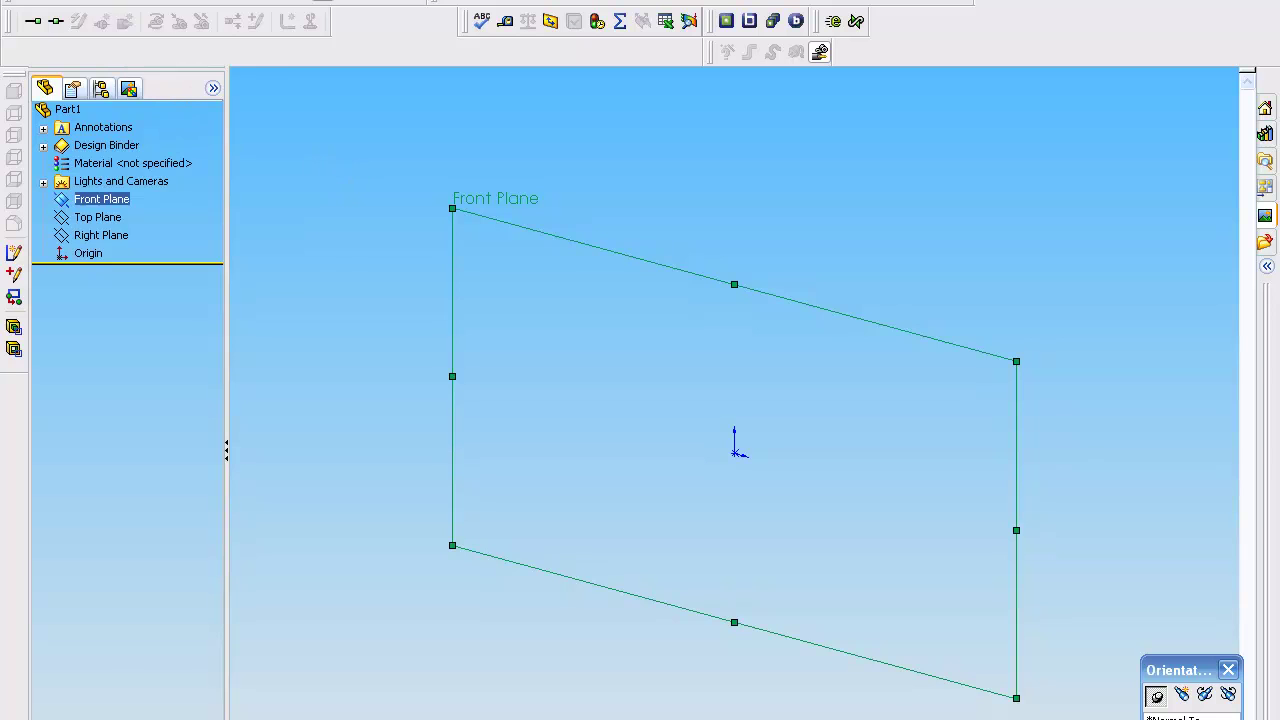
{"action": "right_click", "coordinate": [88, 2]}
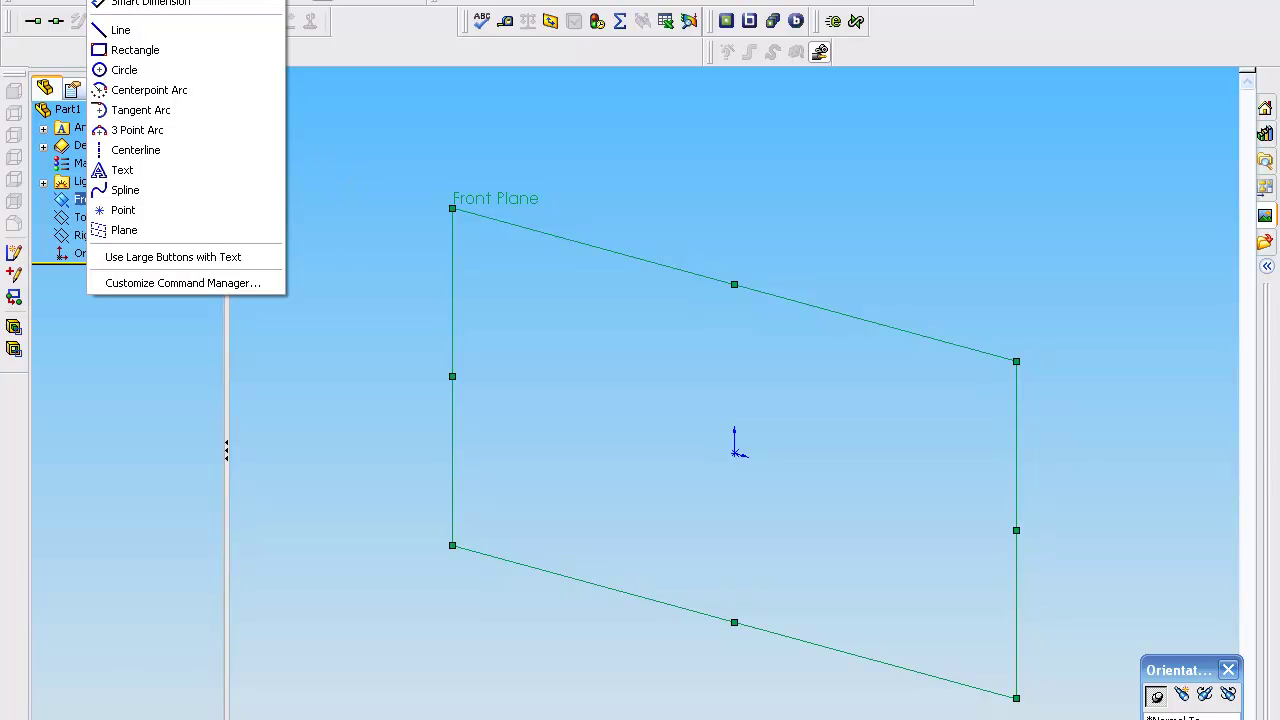
{"action": "left_click", "coordinate": [130, 0]}
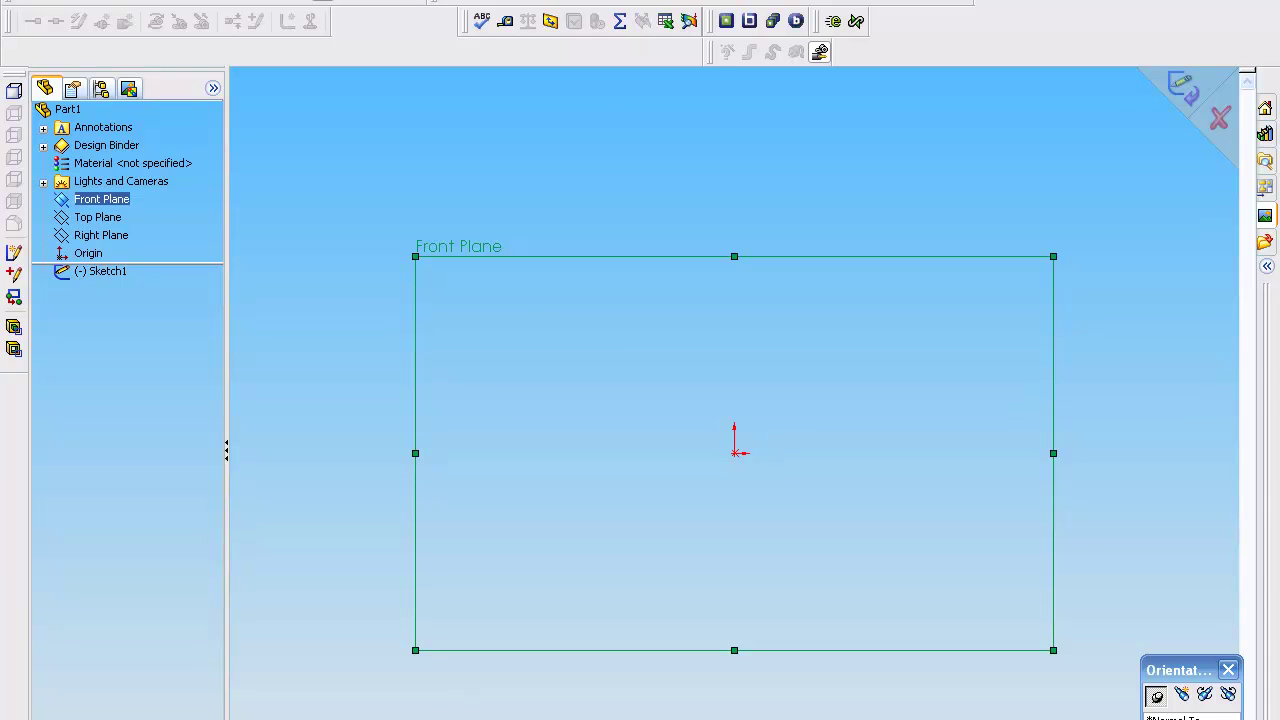
{"action": "left_click", "coordinate": [324, 3]}
{"action": "left_click", "coordinate": [735, 454]}
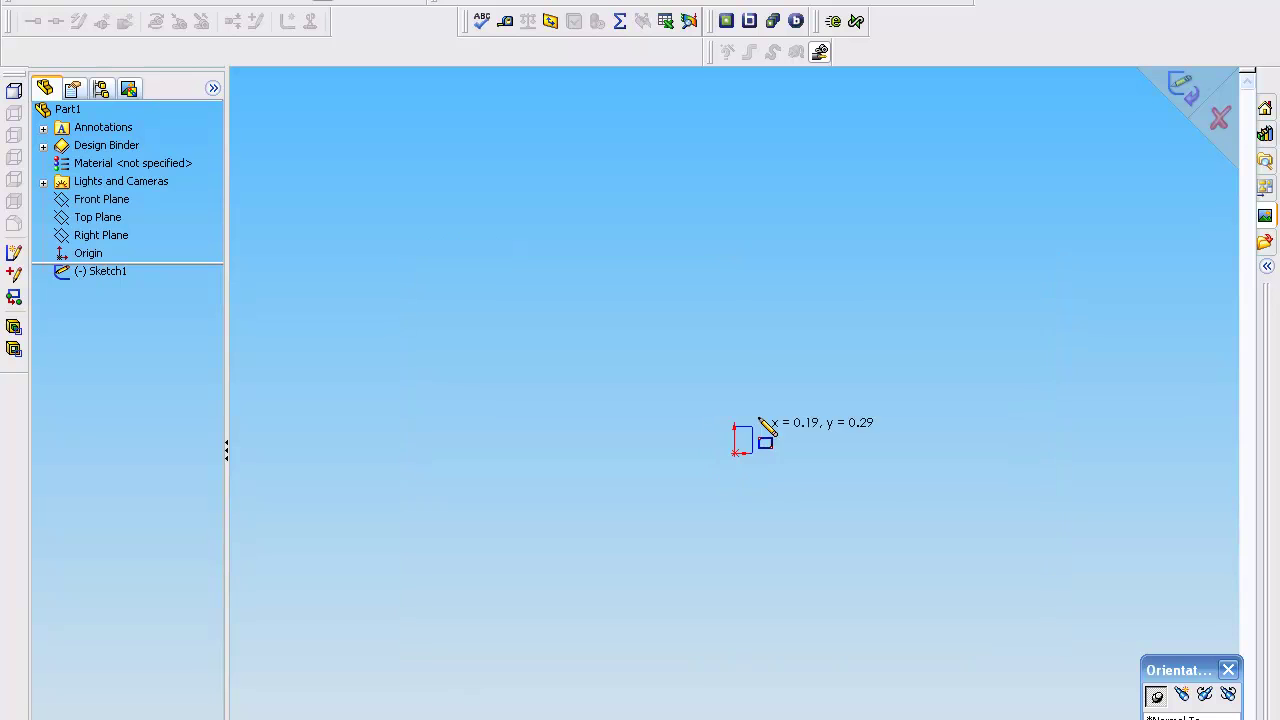
{"action": "left_click", "coordinate": [1017, 108]}
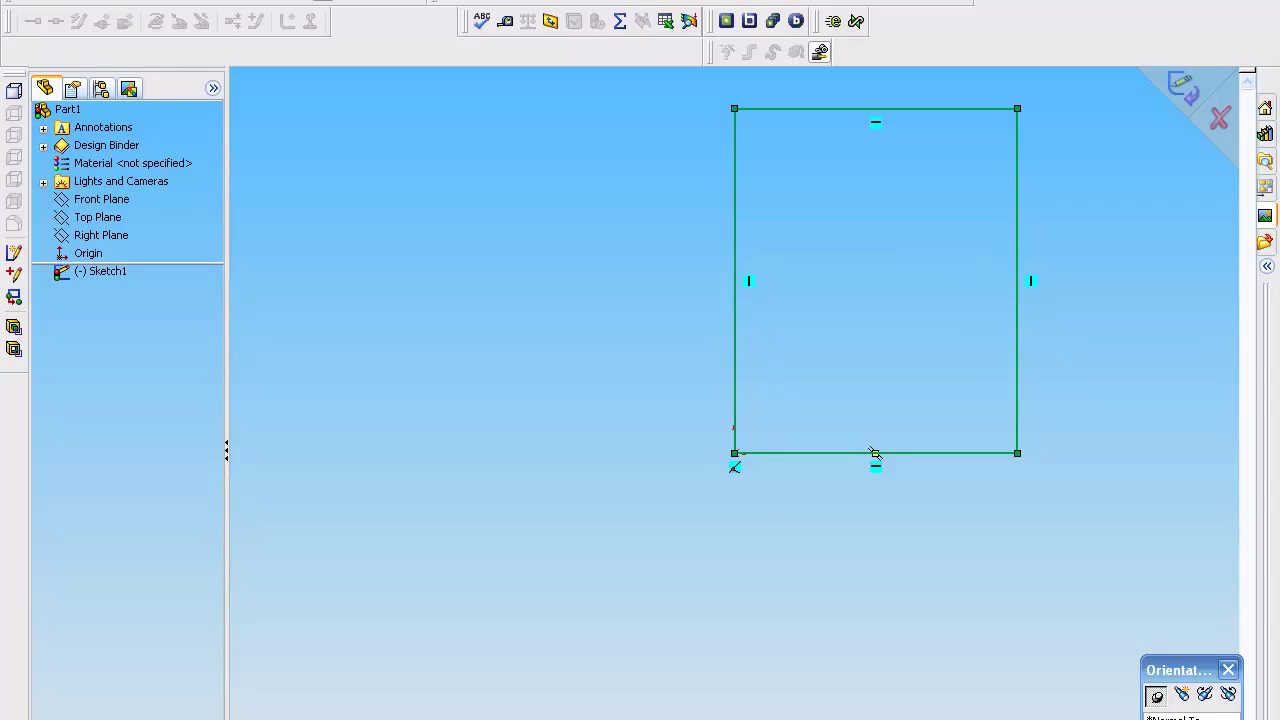
{"action": "key", "text": "Escape"}
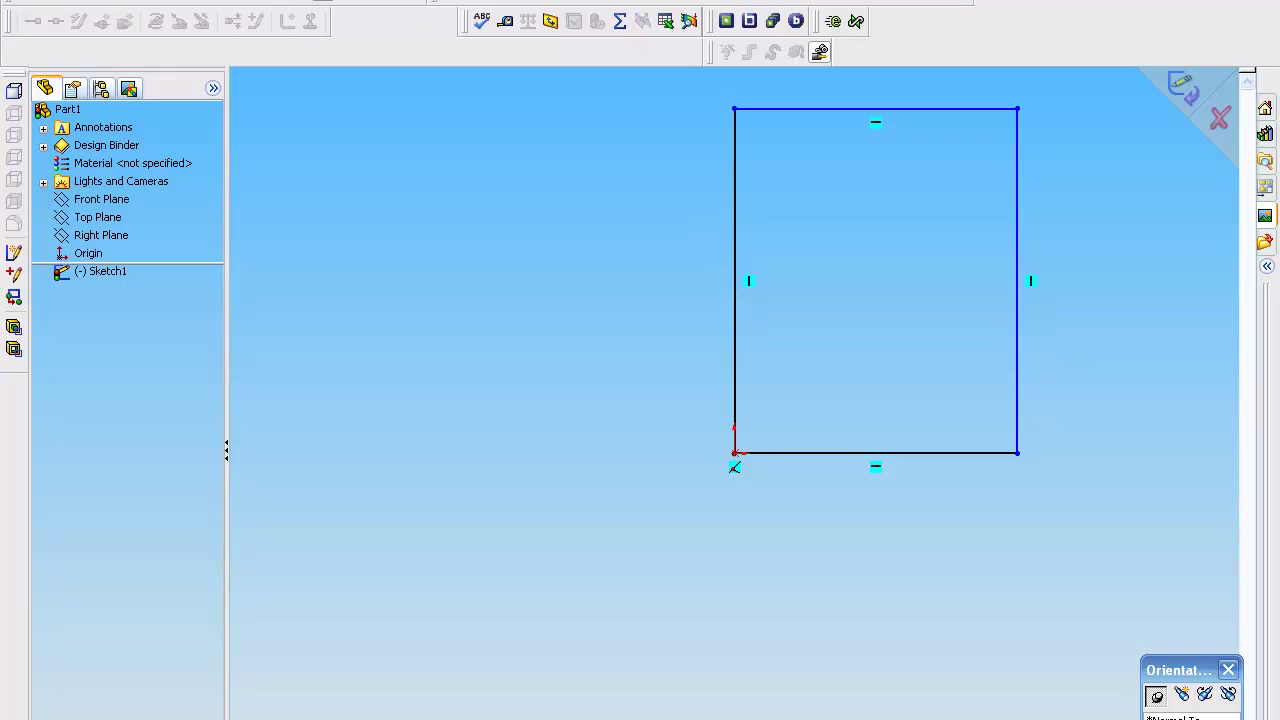
Dimension the rectangle's bottom edge to 3.00 and its left edge to 4.00
{"action": "left_click", "coordinate": [926, 455]}
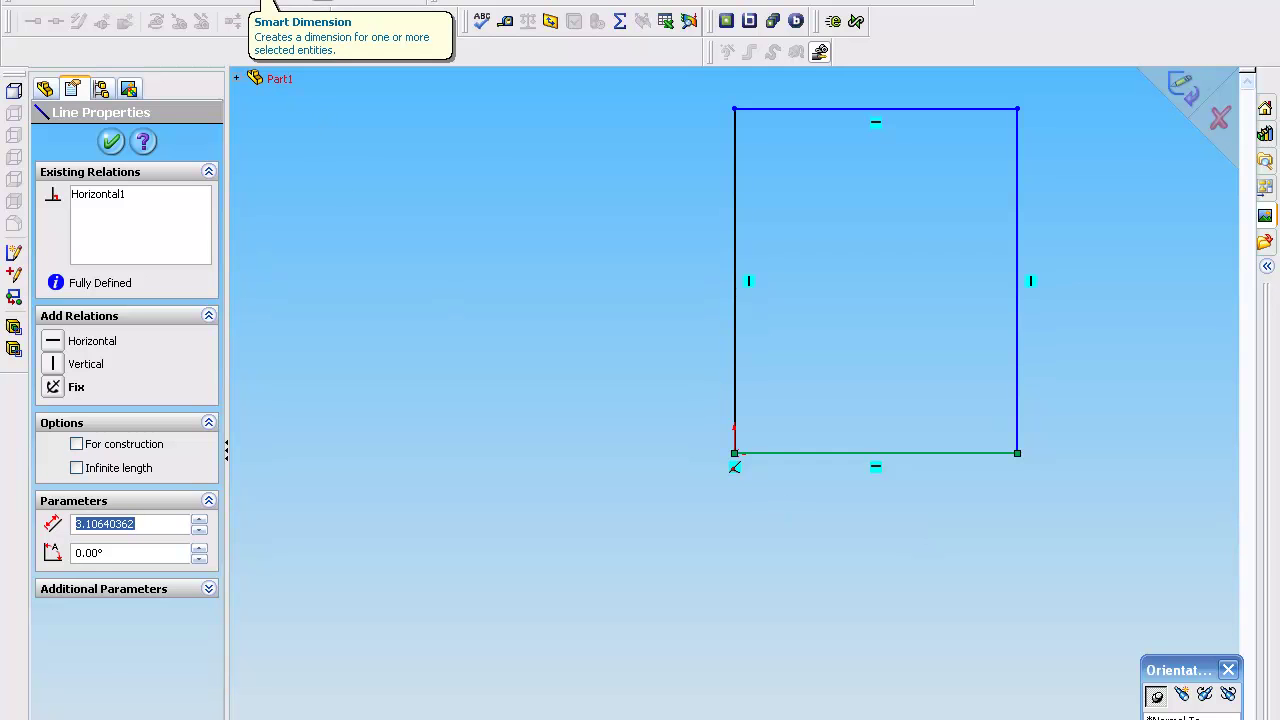
{"action": "key", "text": "Escape"}
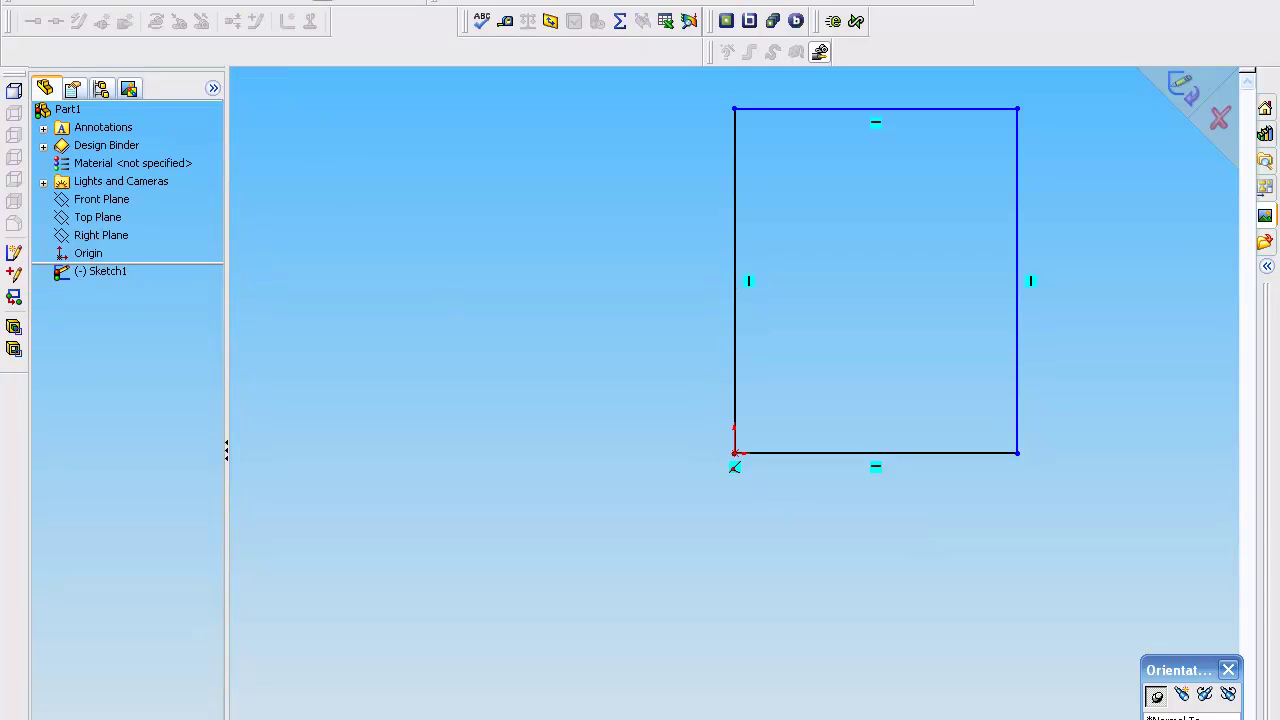
{"action": "left_click", "coordinate": [926, 455]}
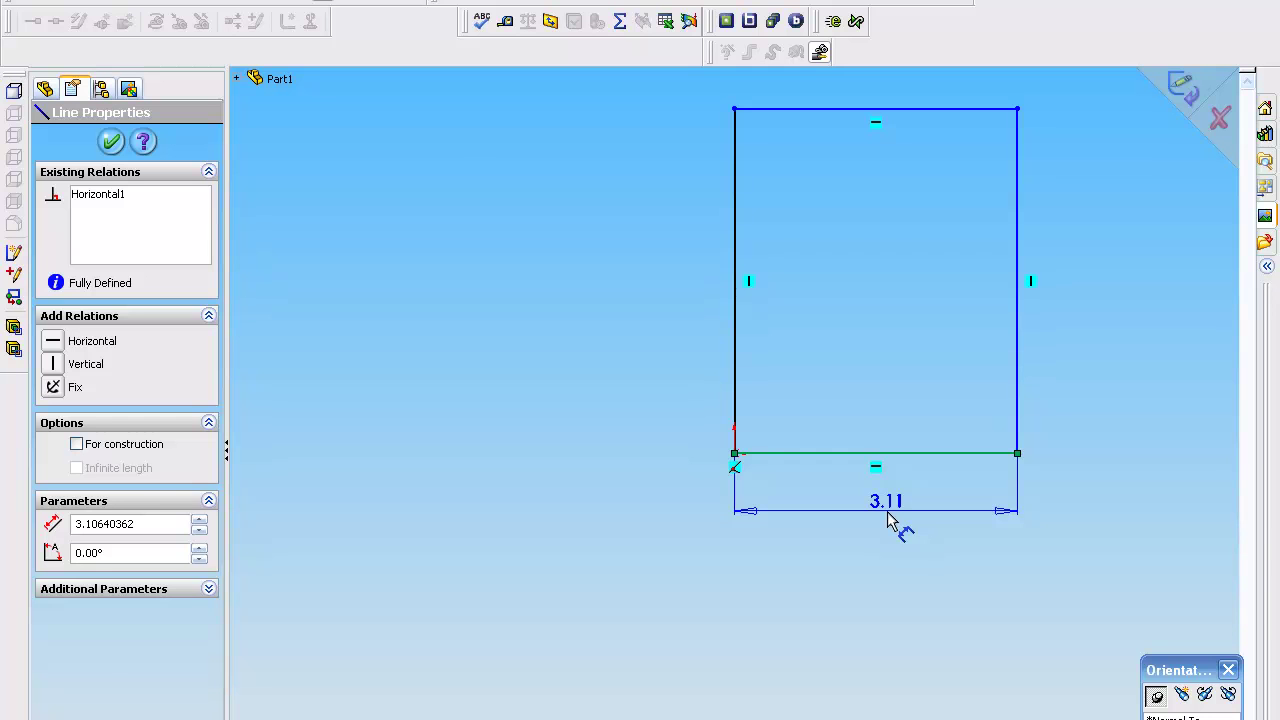
{"action": "left_click", "coordinate": [888, 520]}
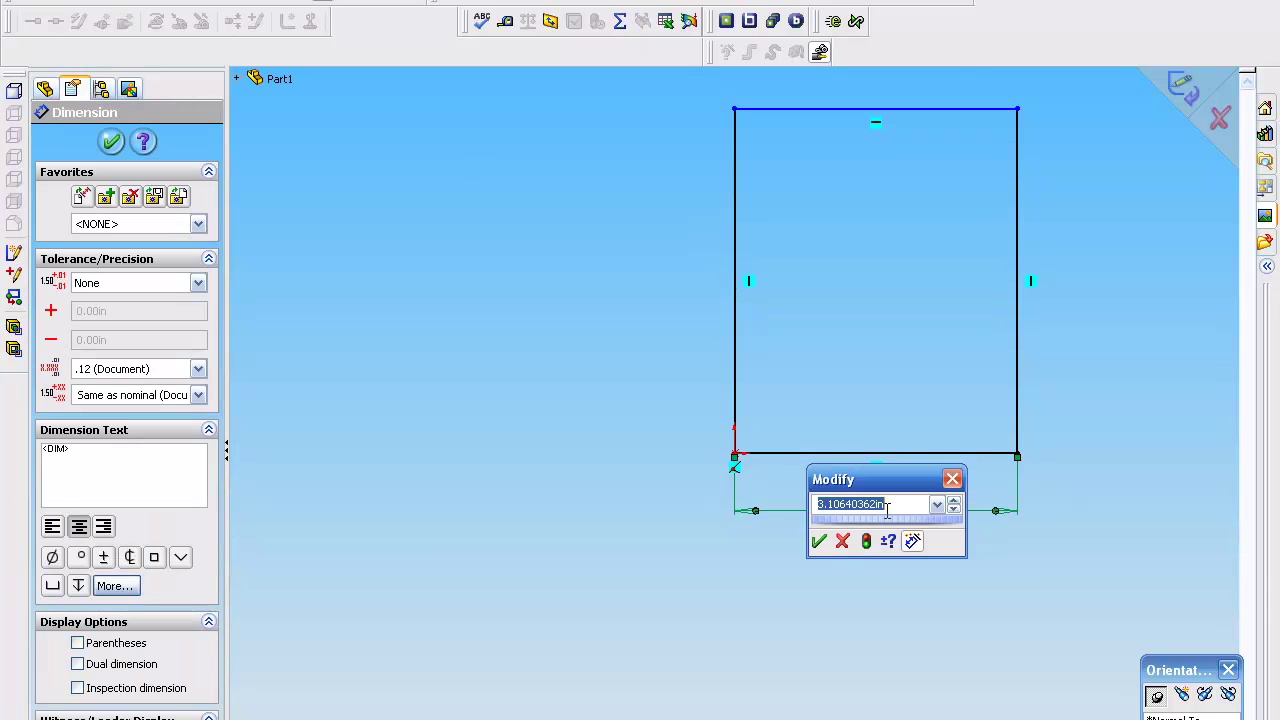
{"action": "left_click_drag", "start_coordinate": [873, 478], "coordinate": [540, 326]}
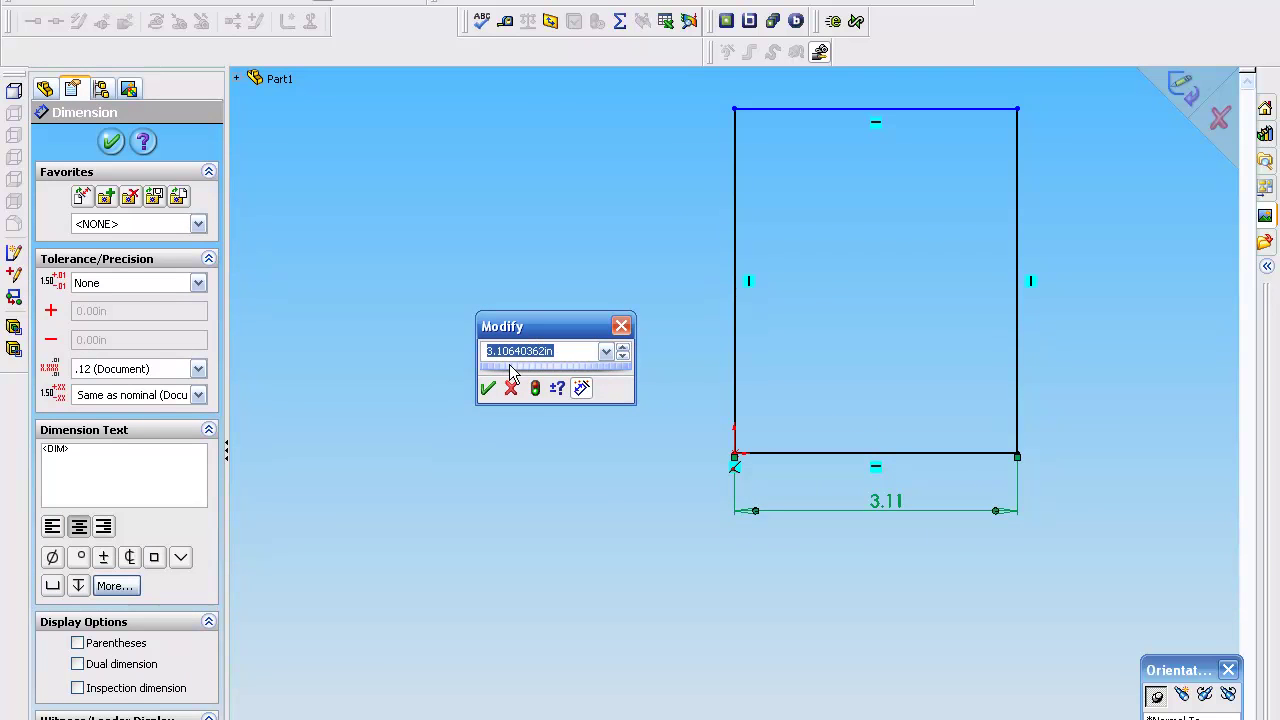
{"action": "left_click_drag", "start_coordinate": [510, 367], "coordinate": [567, 355]}
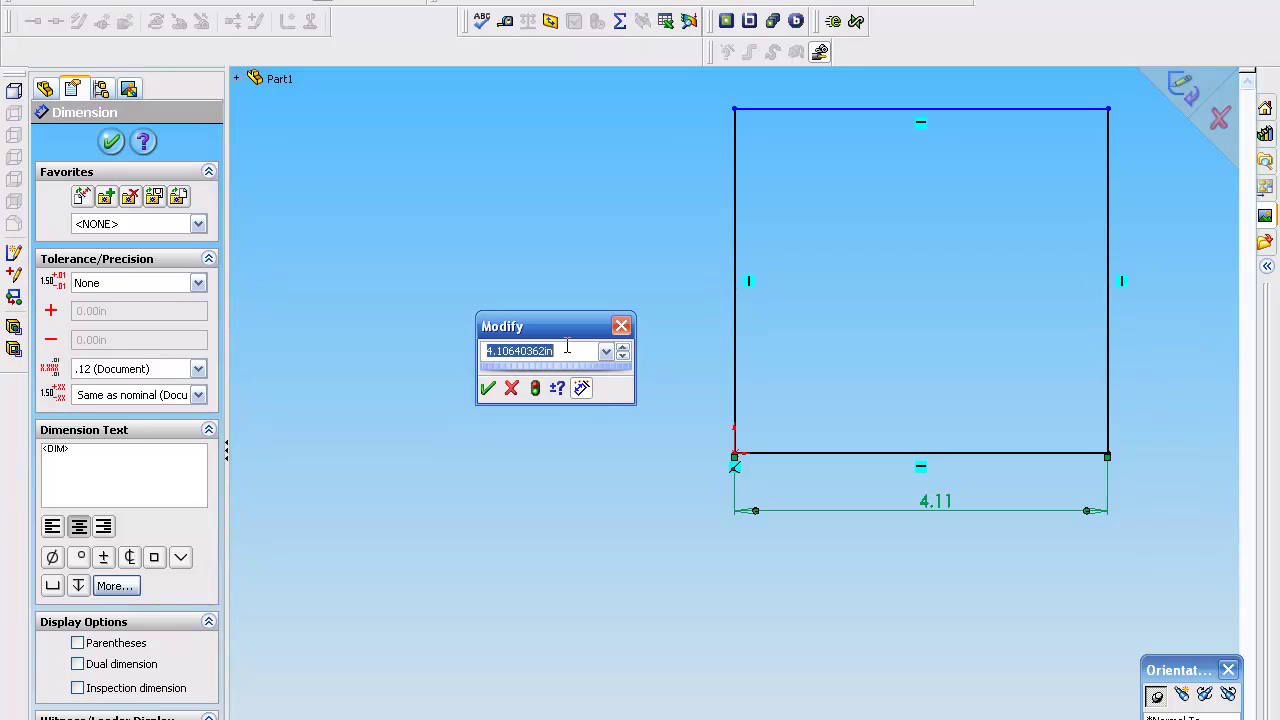
{"action": "type", "text": "3"}
{"action": "key", "text": "Return"}
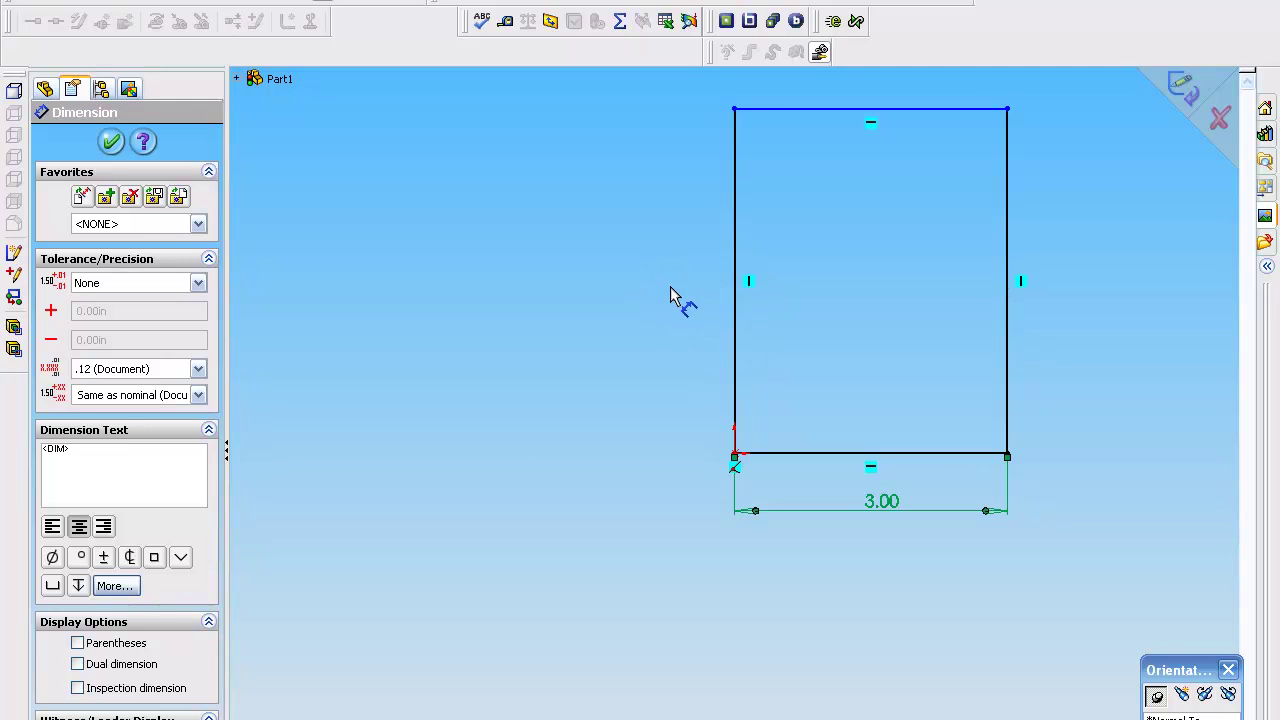
{"action": "left_click", "coordinate": [737, 278]}
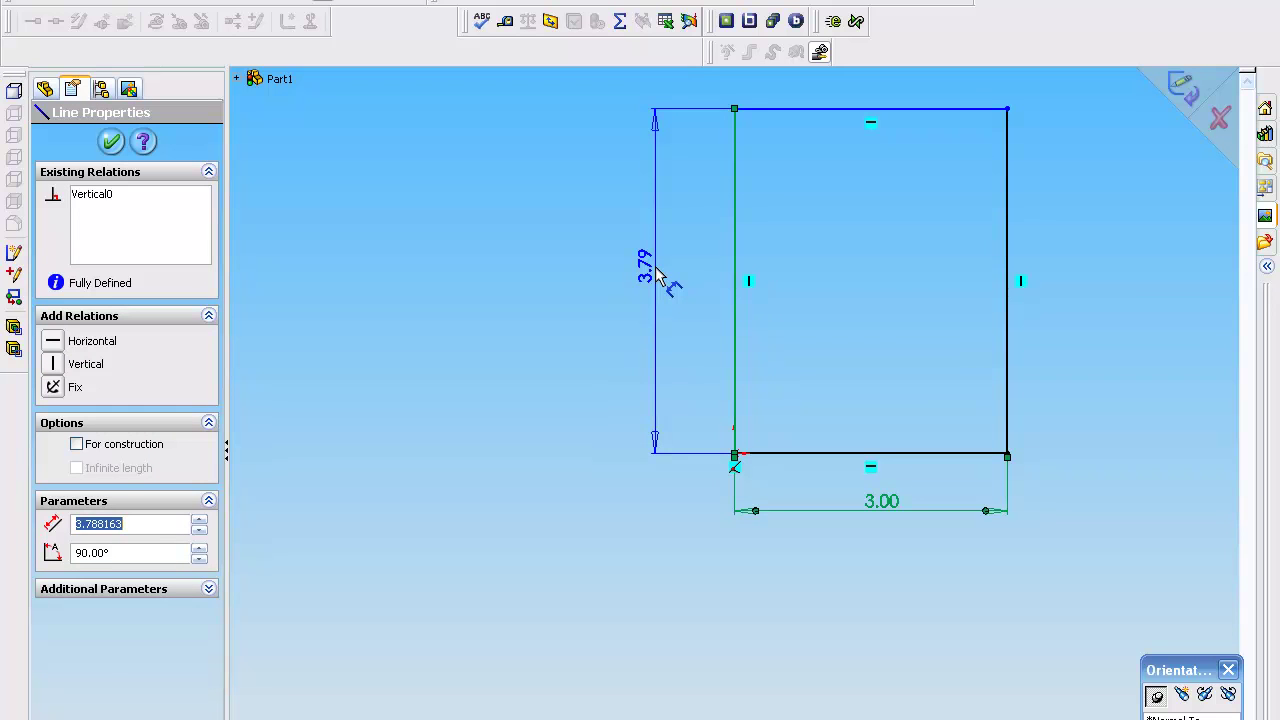
{"action": "left_click", "coordinate": [656, 272]}
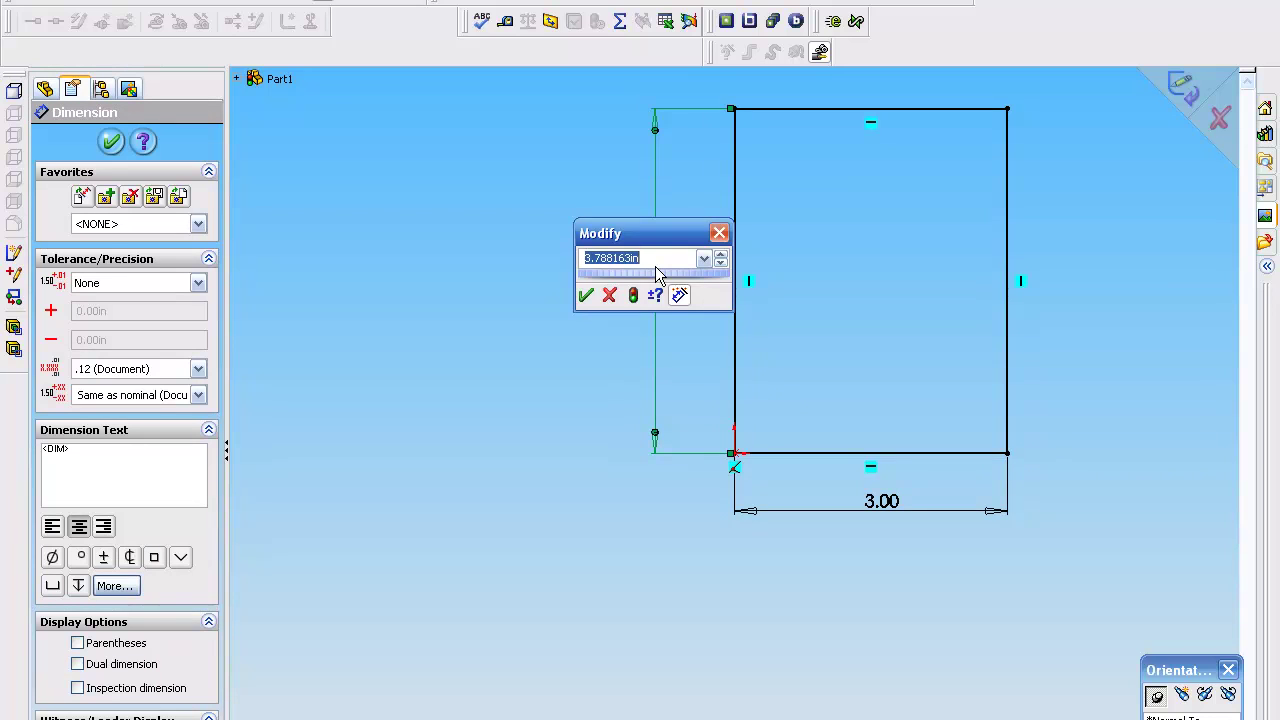
{"action": "type", "text": "4"}
{"action": "key", "text": "Return"}
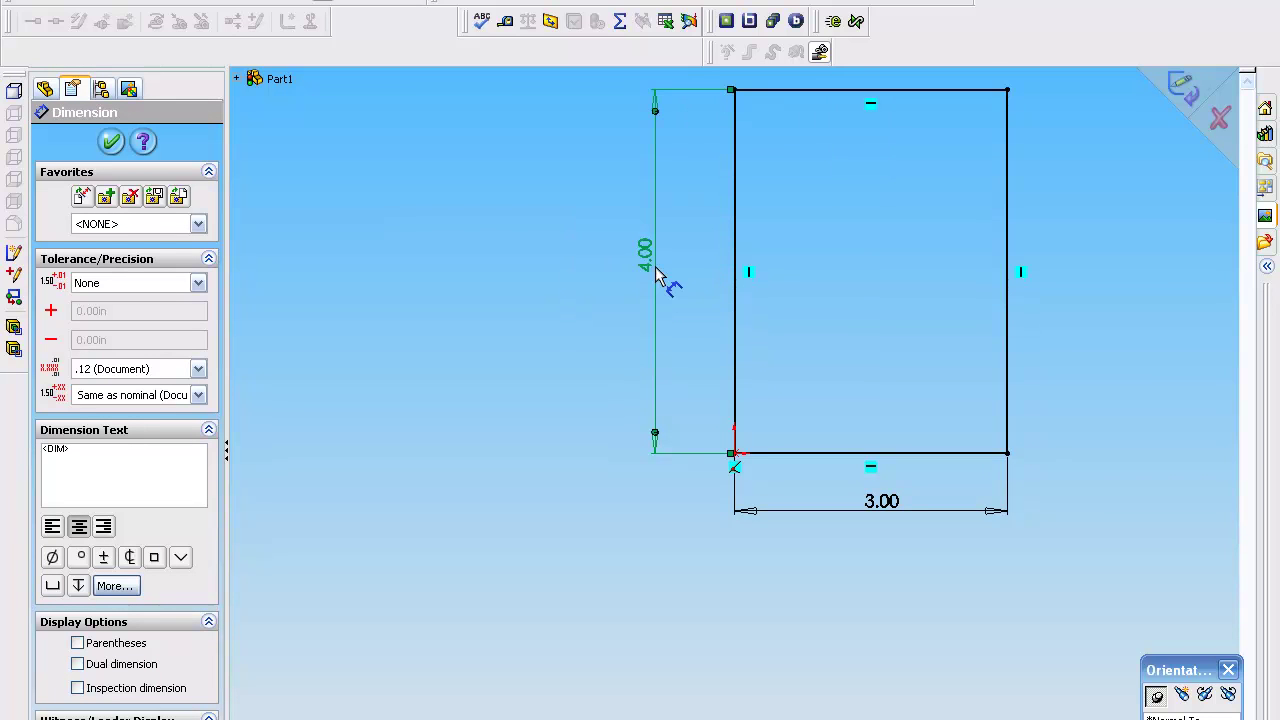
Exit the dimensioned sketch, view it isometrically, and bring up Sketch1's context menu
{"action": "left_click", "coordinate": [112, 143]}
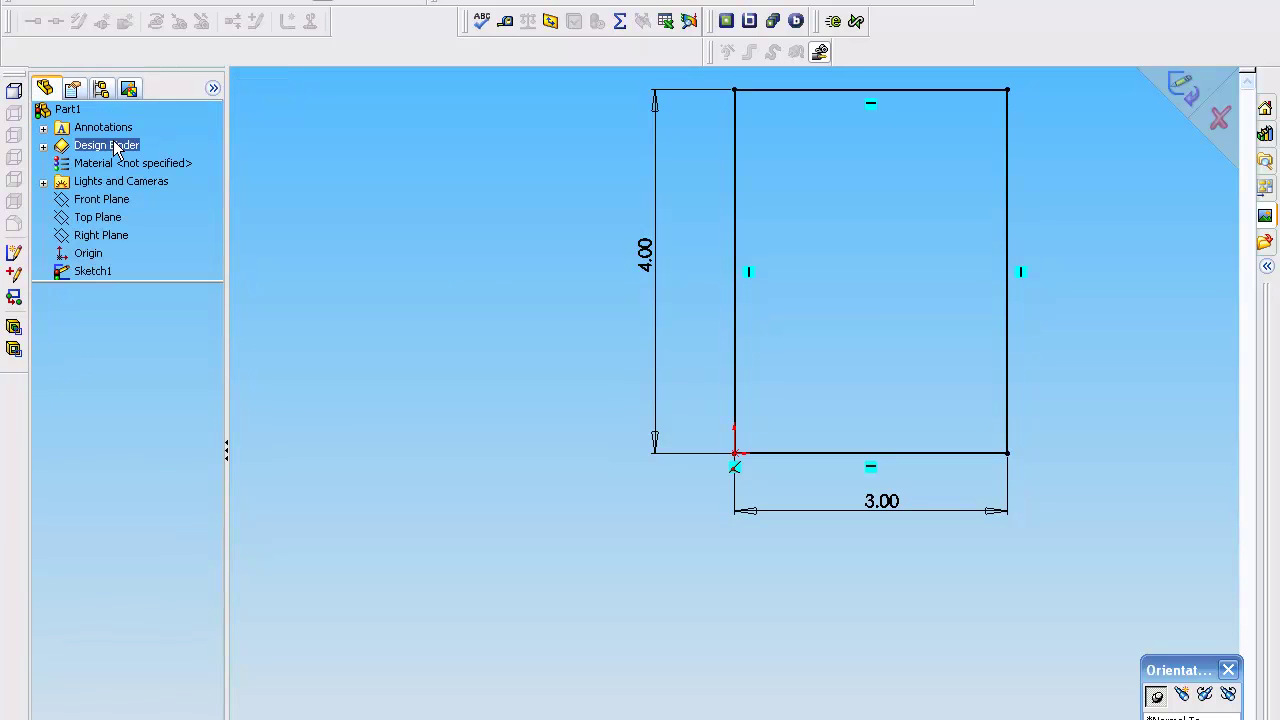
{"action": "left_click", "coordinate": [1182, 92]}
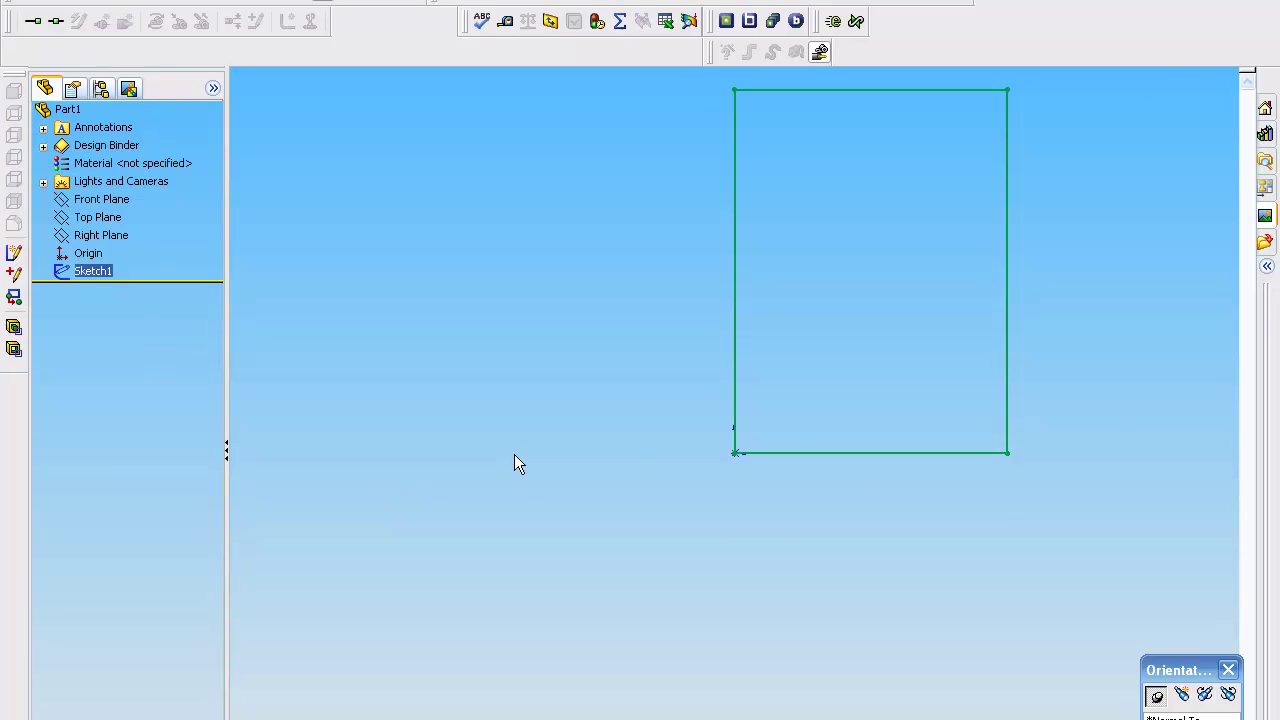
{"action": "key", "text": "ctrl+8"}
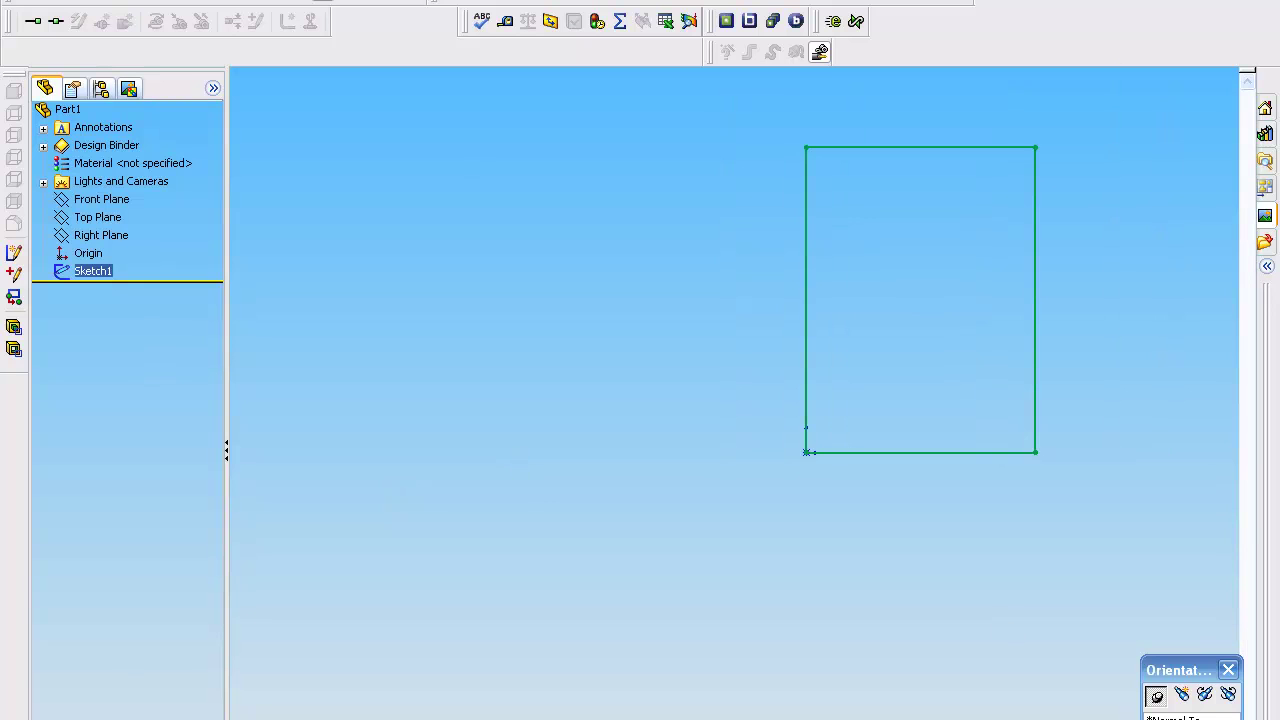
{"action": "key", "text": "ctrl+7"}
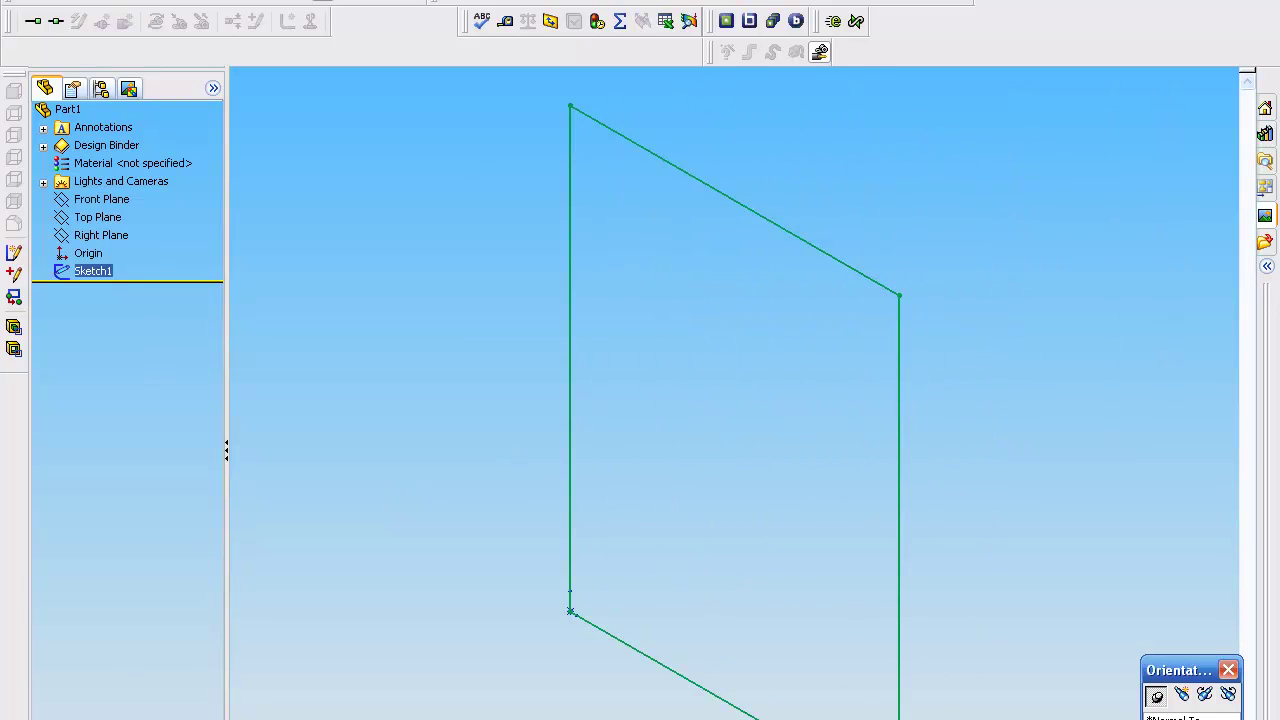
{"action": "left_click", "coordinate": [1093, 563]}
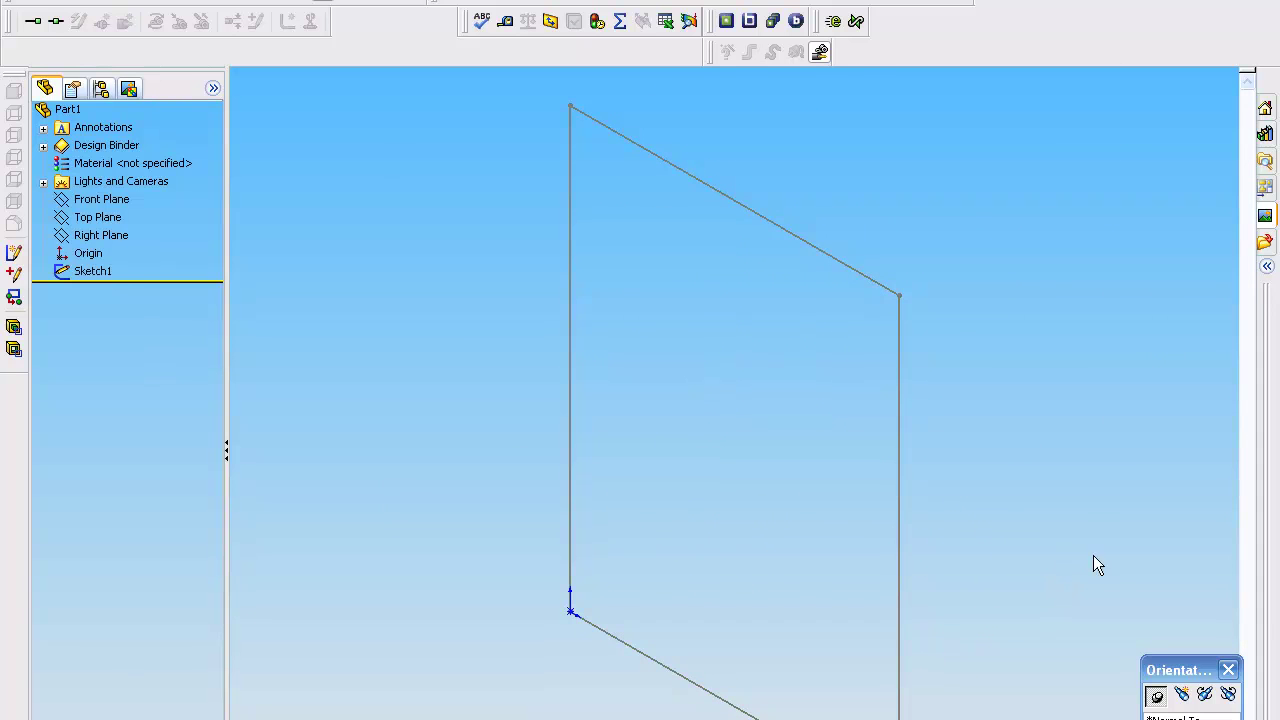
{"action": "left_click", "coordinate": [94, 271]}
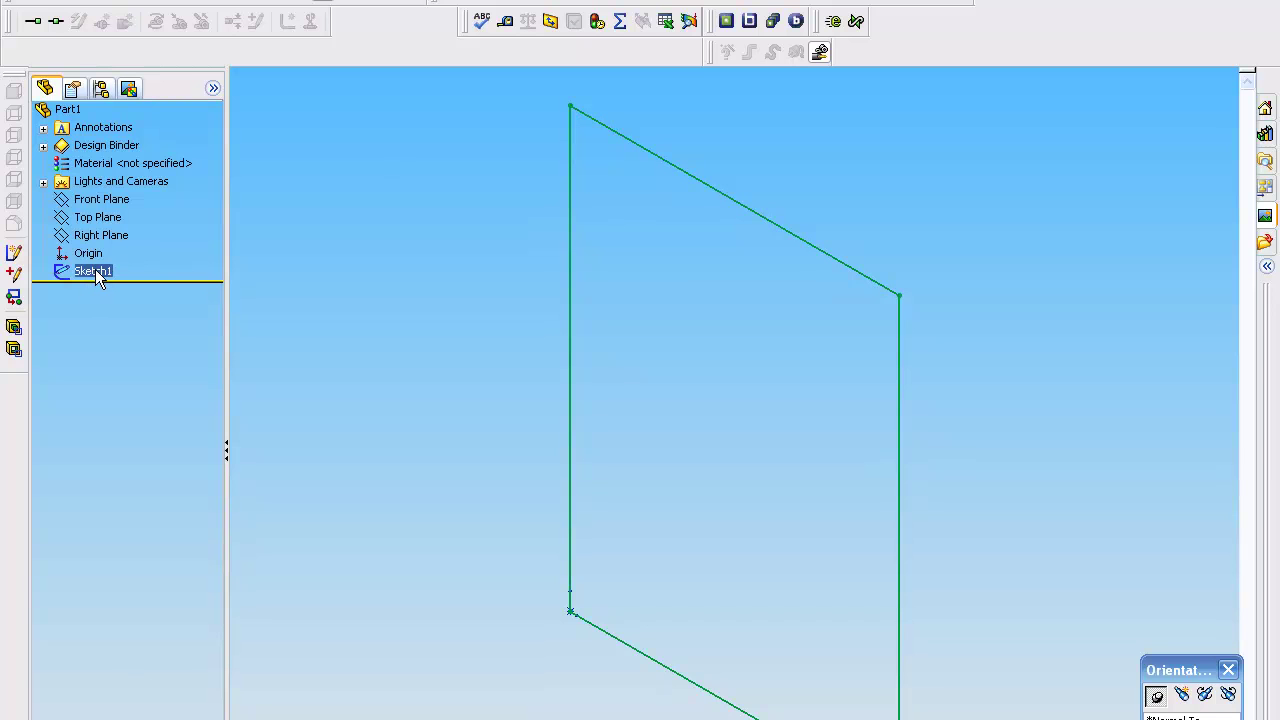
{"action": "right_click", "coordinate": [95, 269]}
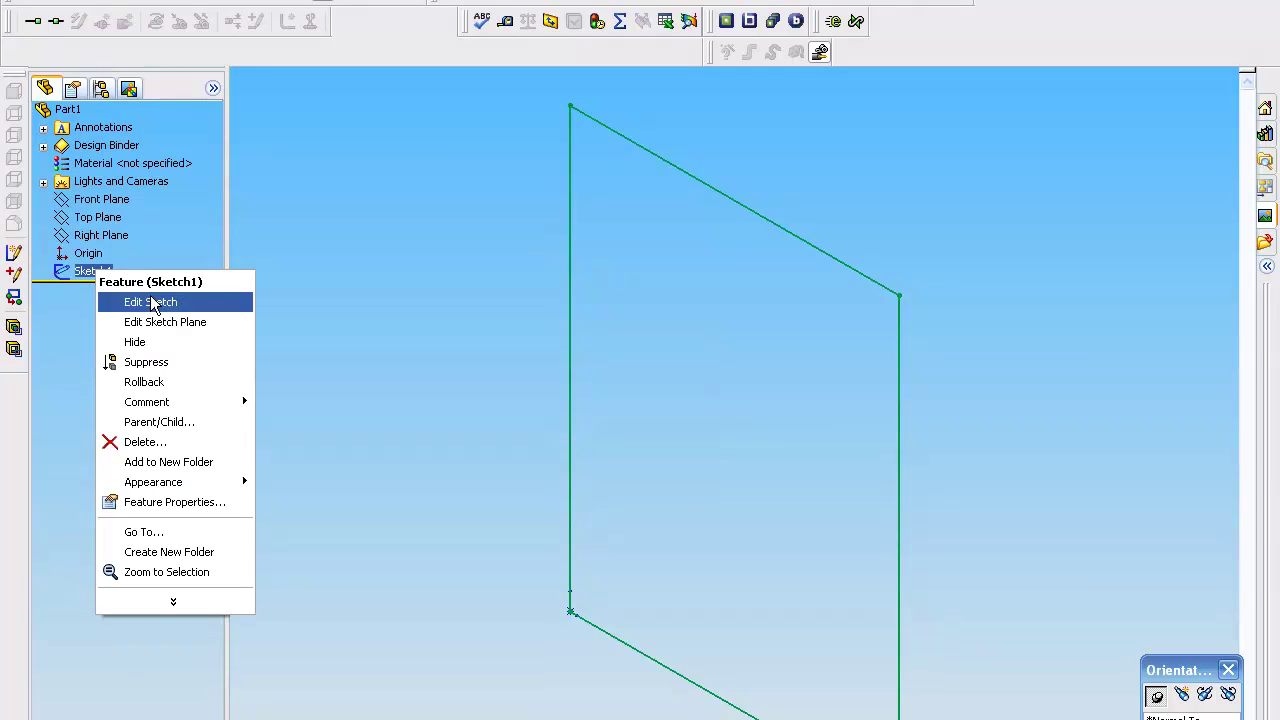
Edit Sketch1 again and orient the view Normal To the 3.00 × 4.00 rectangle
{"action": "left_click", "coordinate": [176, 300]}
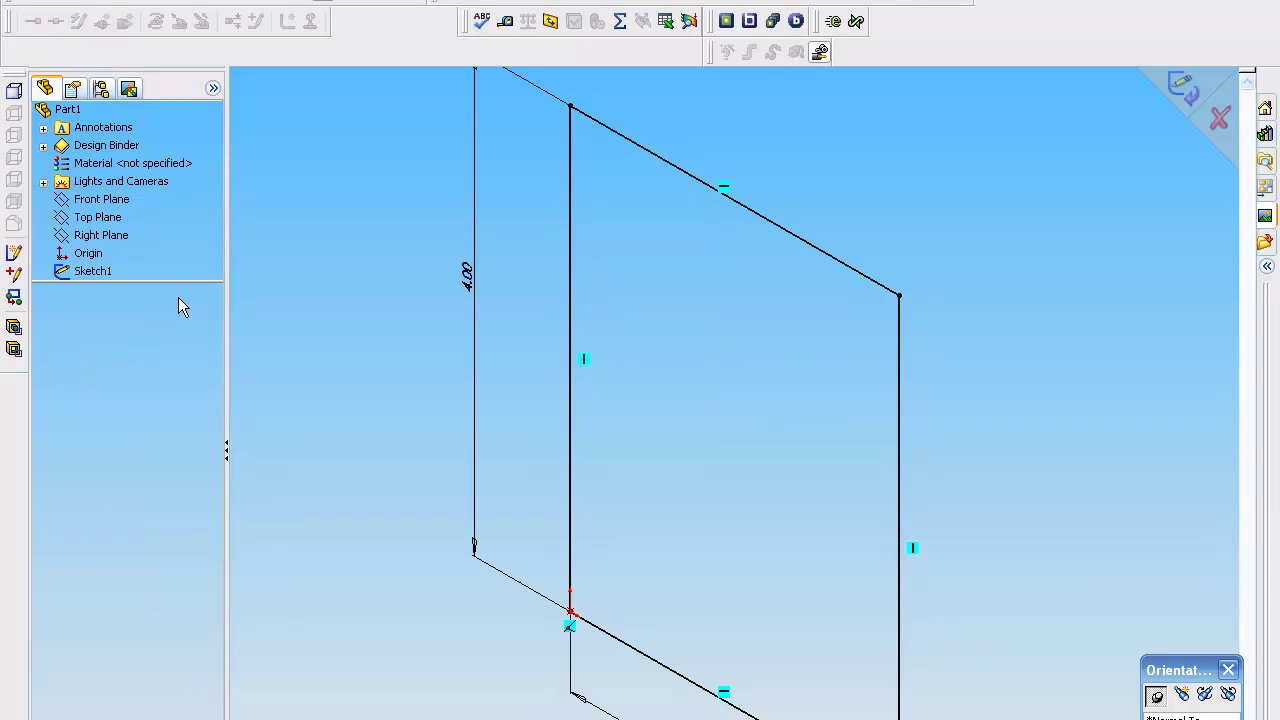
{"action": "left_click", "coordinate": [1190, 717]}
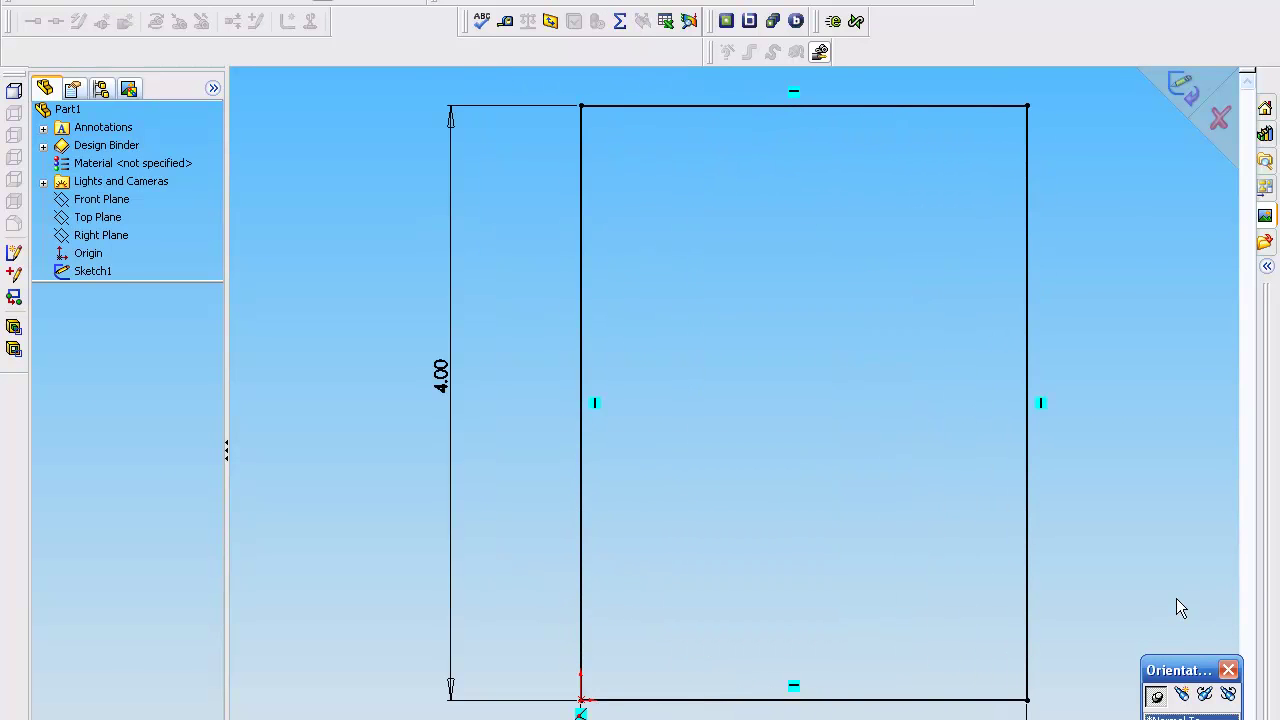
{"action": "middle_click_drag", "start_coordinate": [1003, 497], "coordinate": [1042, 525]}
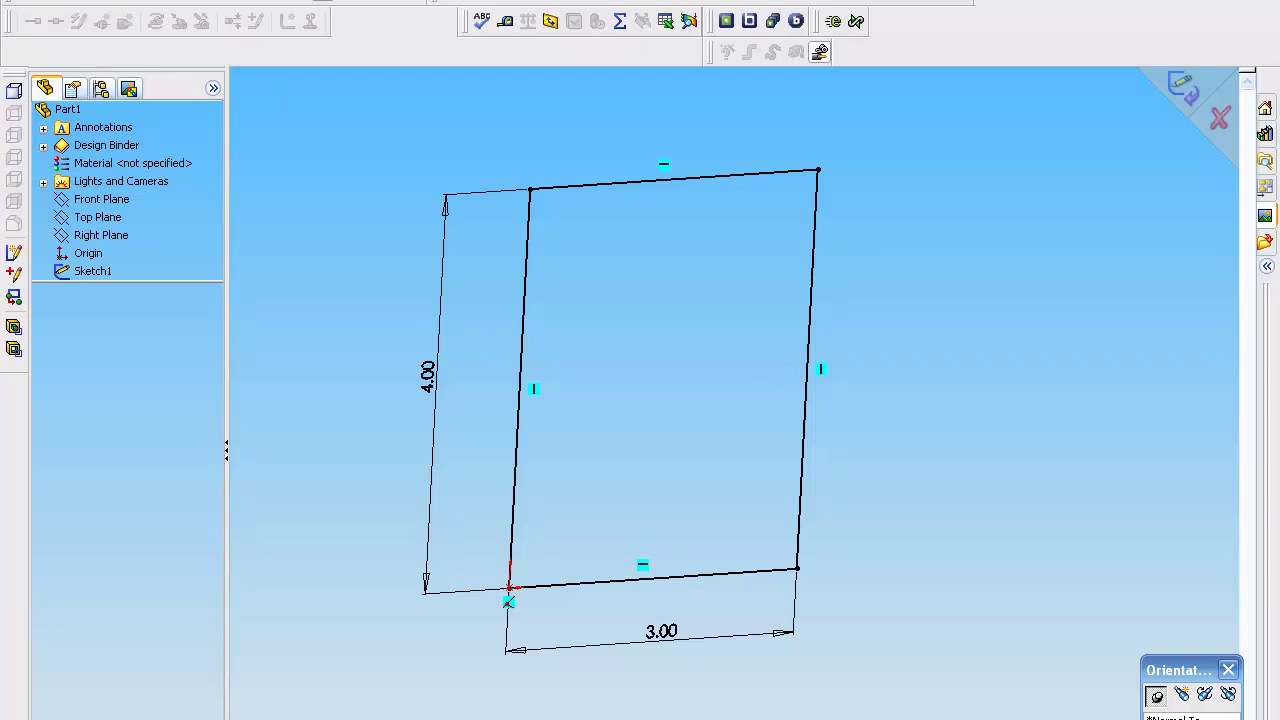
{"action": "key", "text": "ctrl+8"}
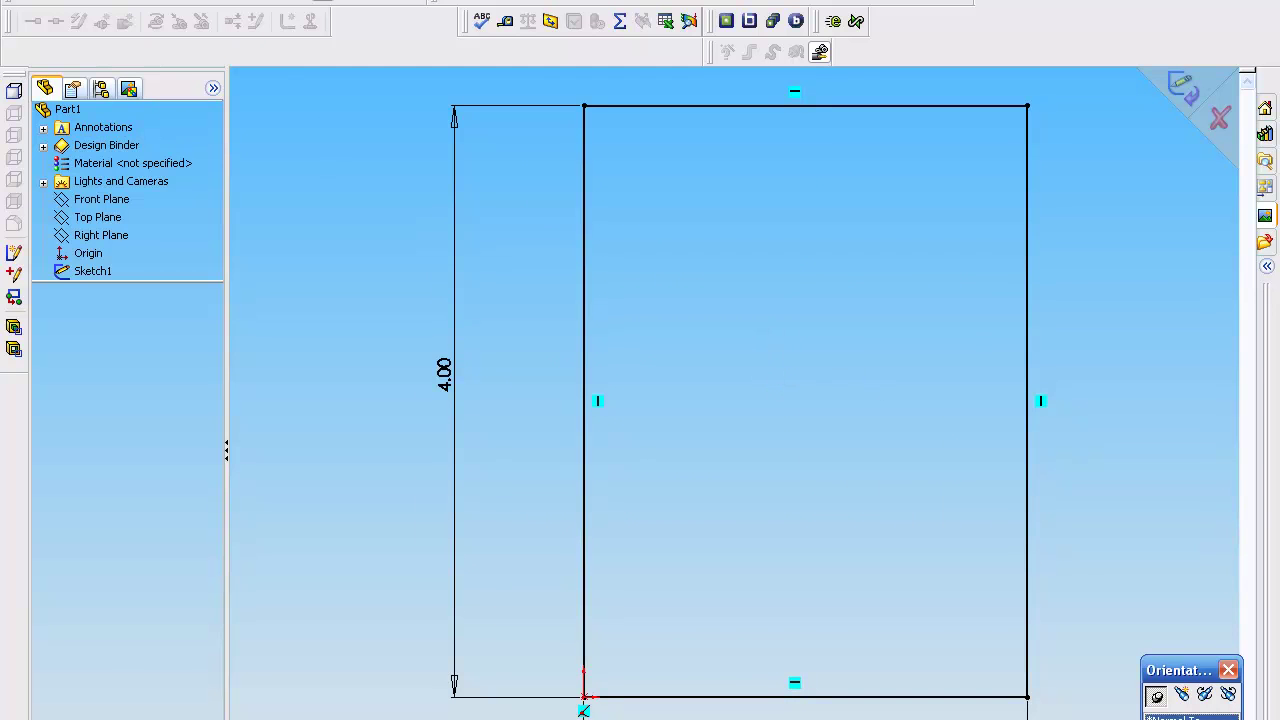
{"action": "right_click", "coordinate": [55, 2]}
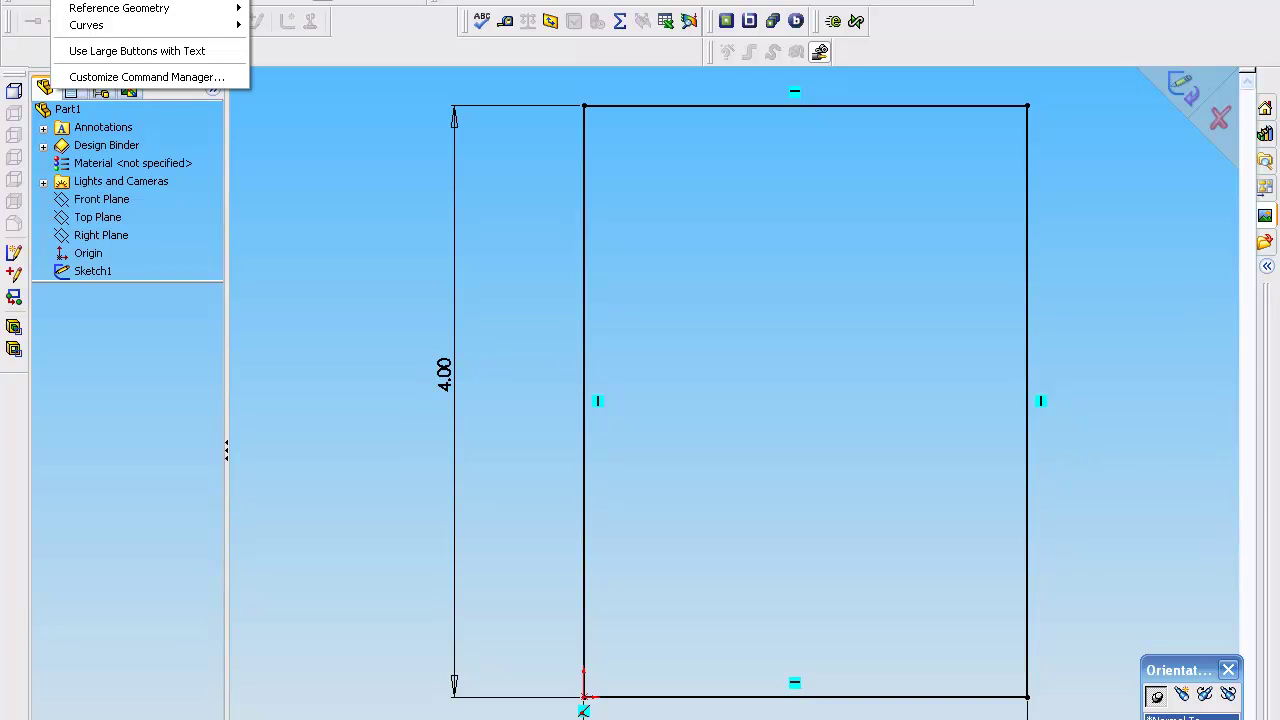
Draw a 5.00-long centerline from the rectangle's top-left corner to its bottom-right corner
{"action": "left_click", "coordinate": [407, 222]}
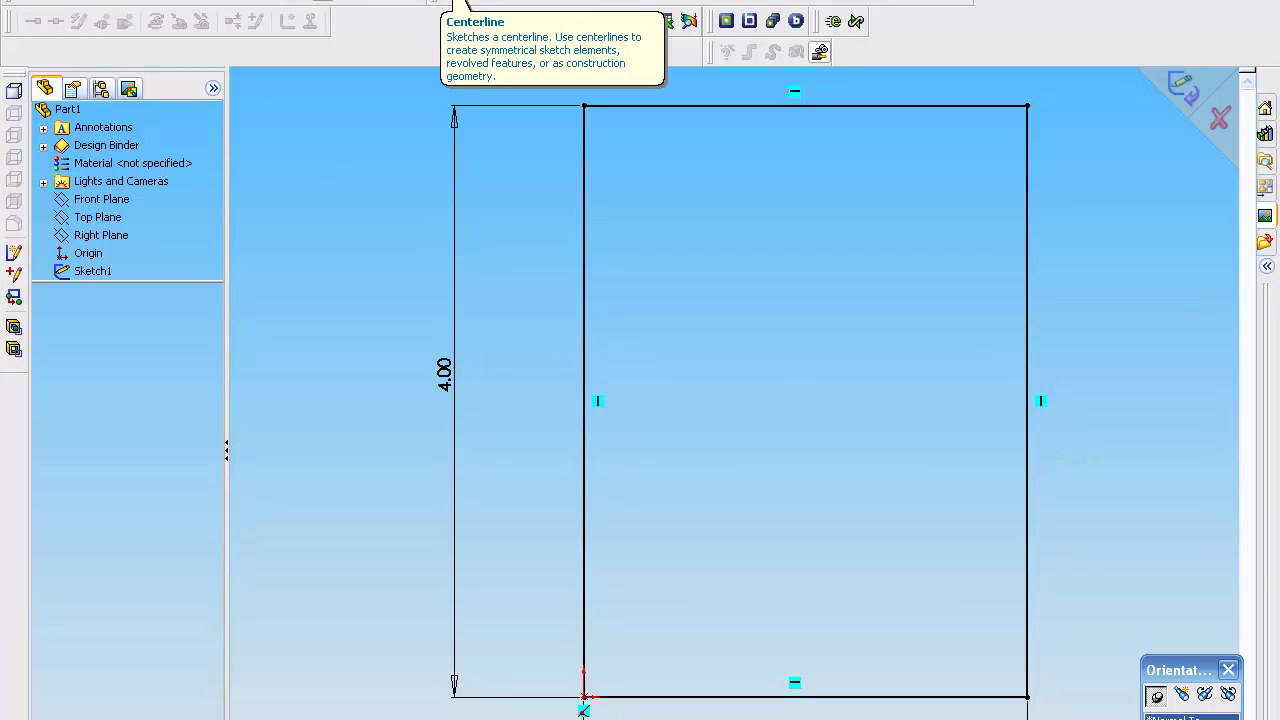
{"action": "left_click", "coordinate": [457, 4]}
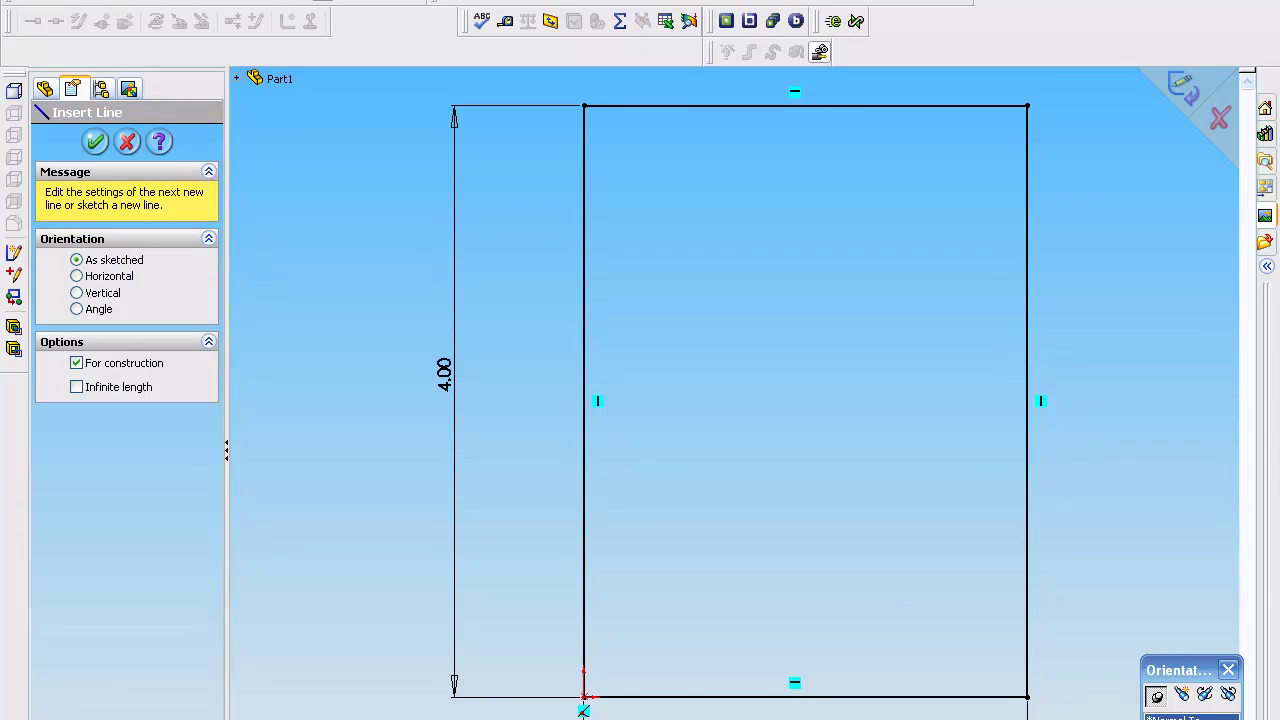
{"action": "key", "text": "Escape"}
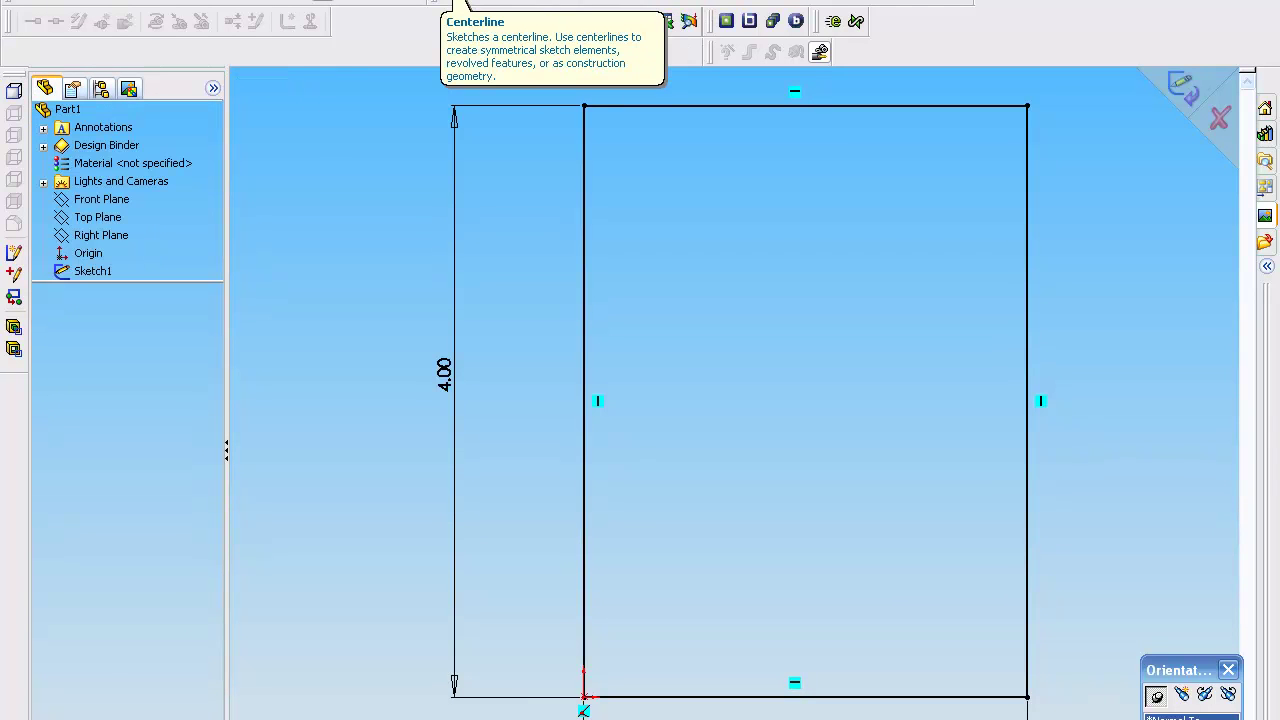
{"action": "left_click", "coordinate": [457, 4]}
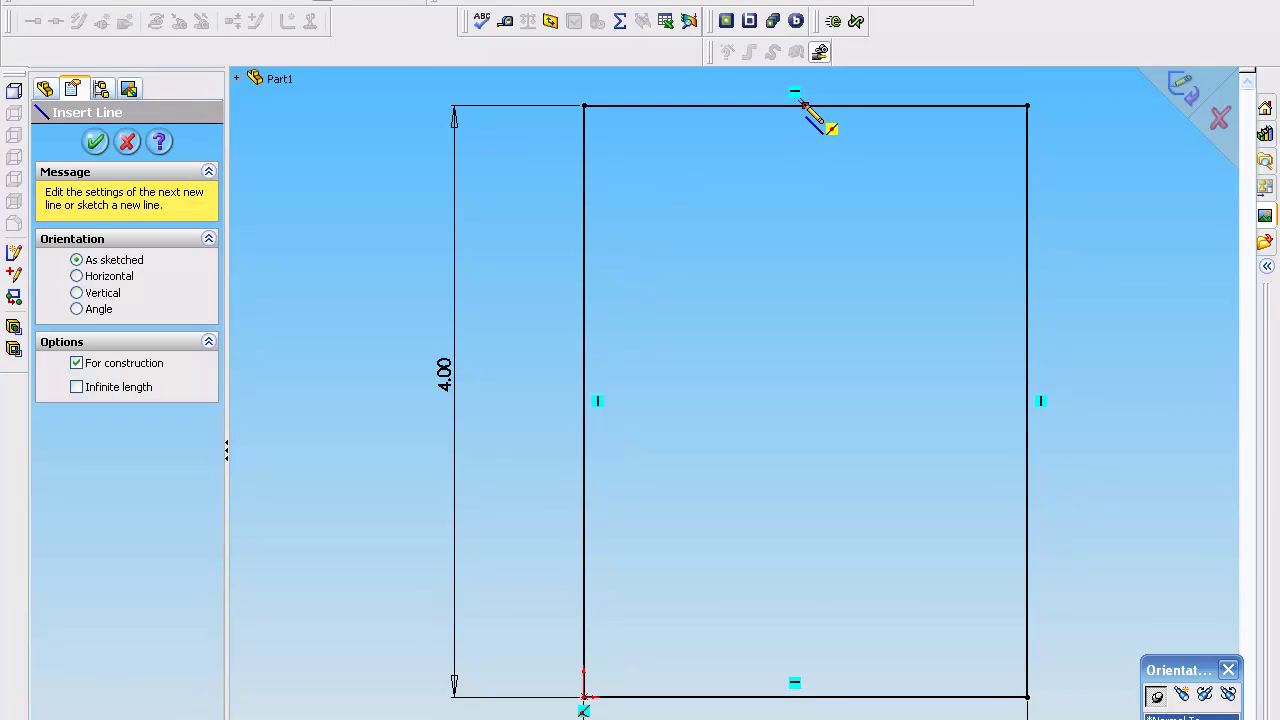
{"action": "left_click", "coordinate": [584, 105]}
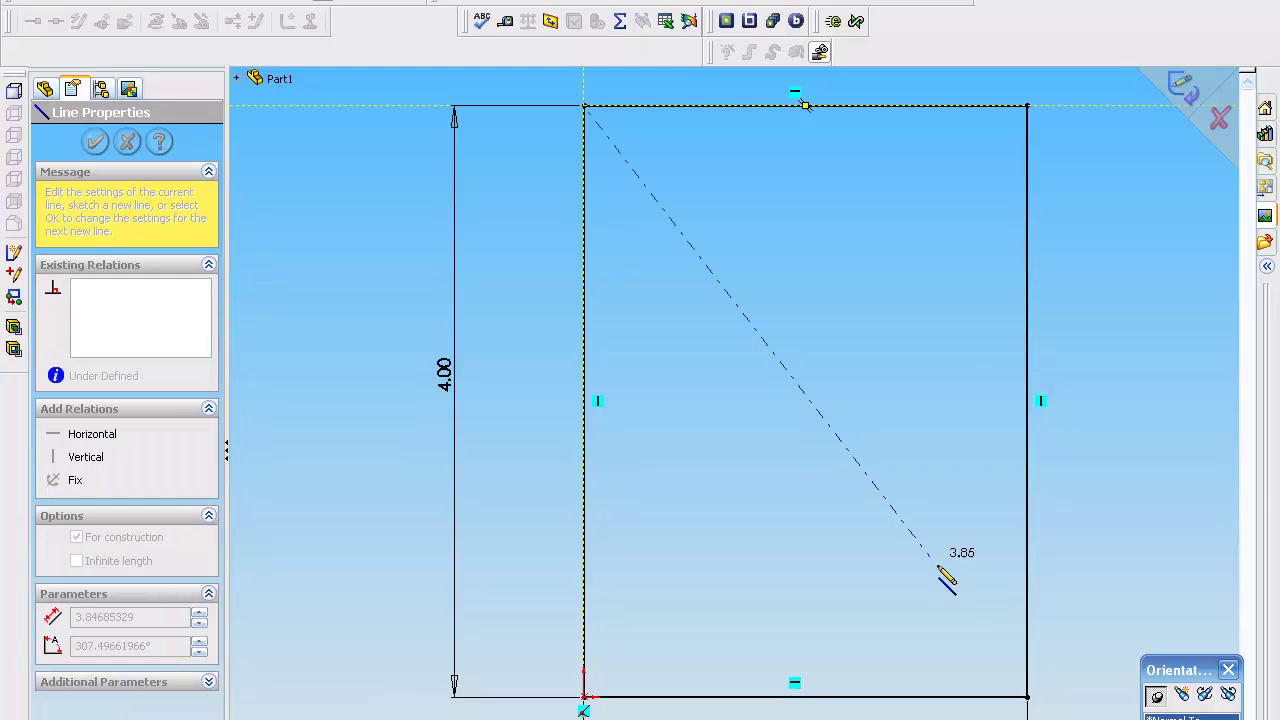
{"action": "left_click", "coordinate": [1027, 697]}
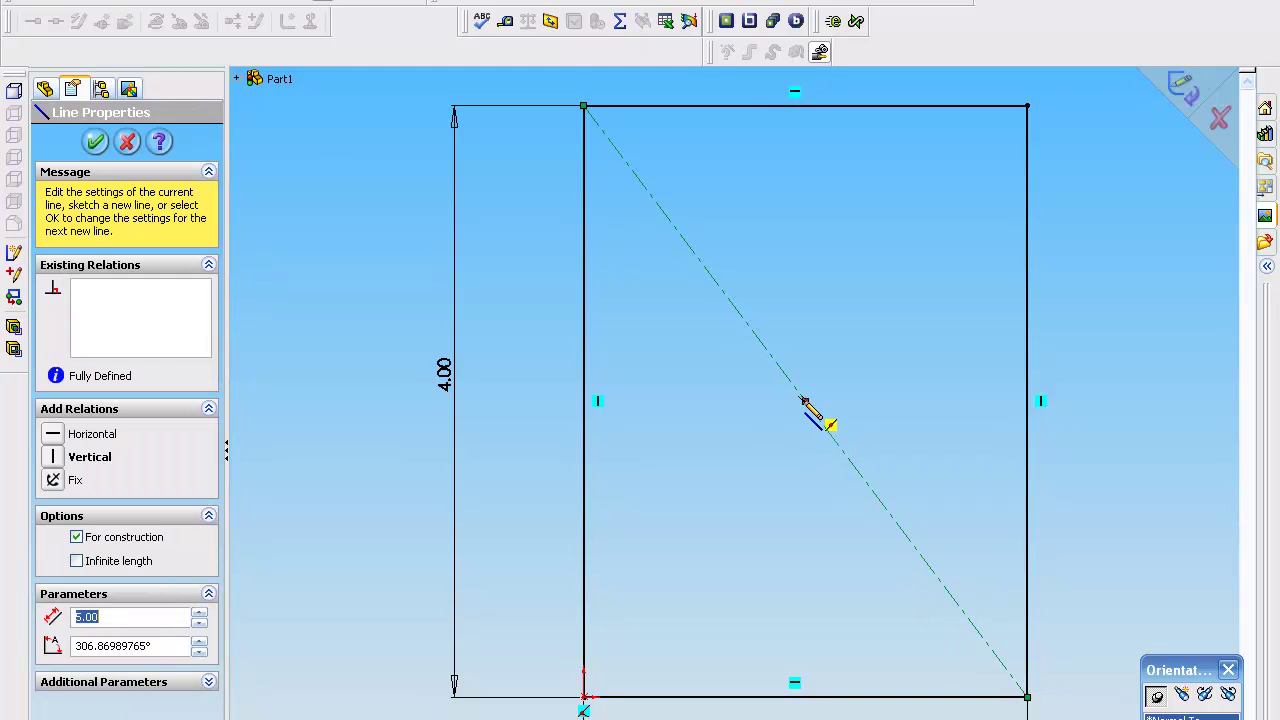
{"action": "key", "text": "Escape"}
{"action": "key", "text": "Escape"}
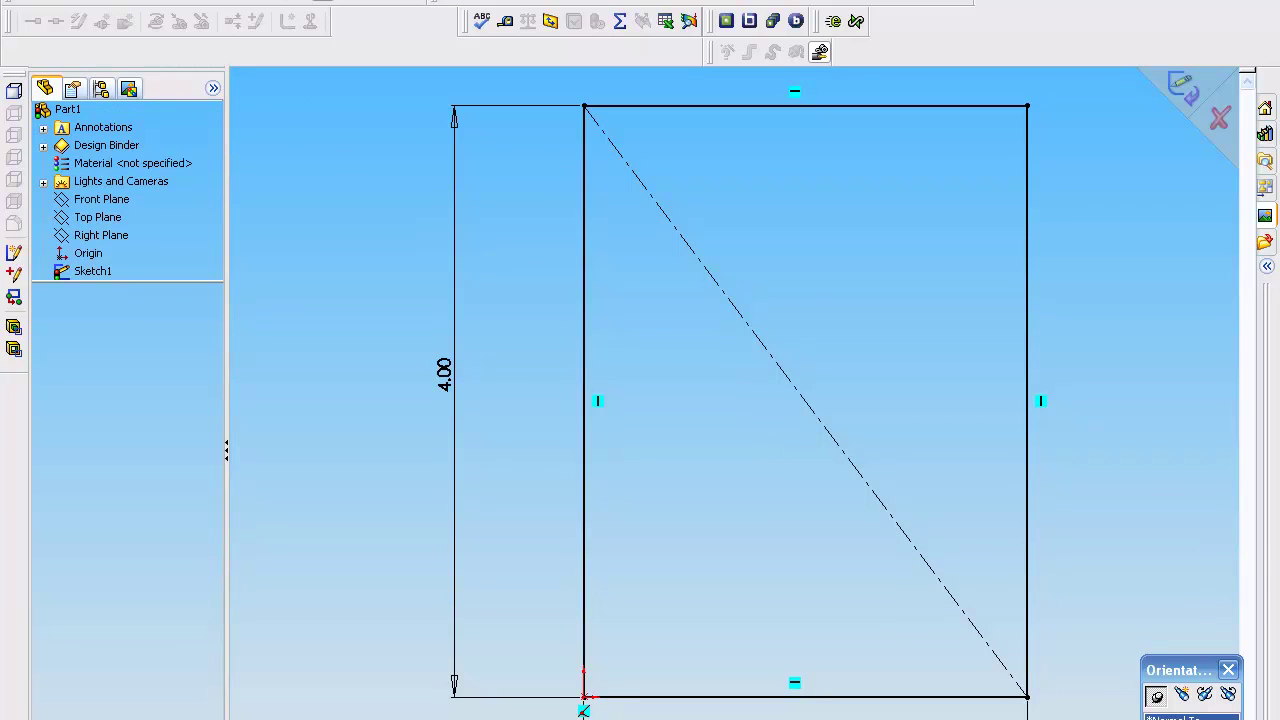
Draw a circle at the diagonal's midpoint and dimension its diameter to 0.50
{"action": "key", "text": "c"}
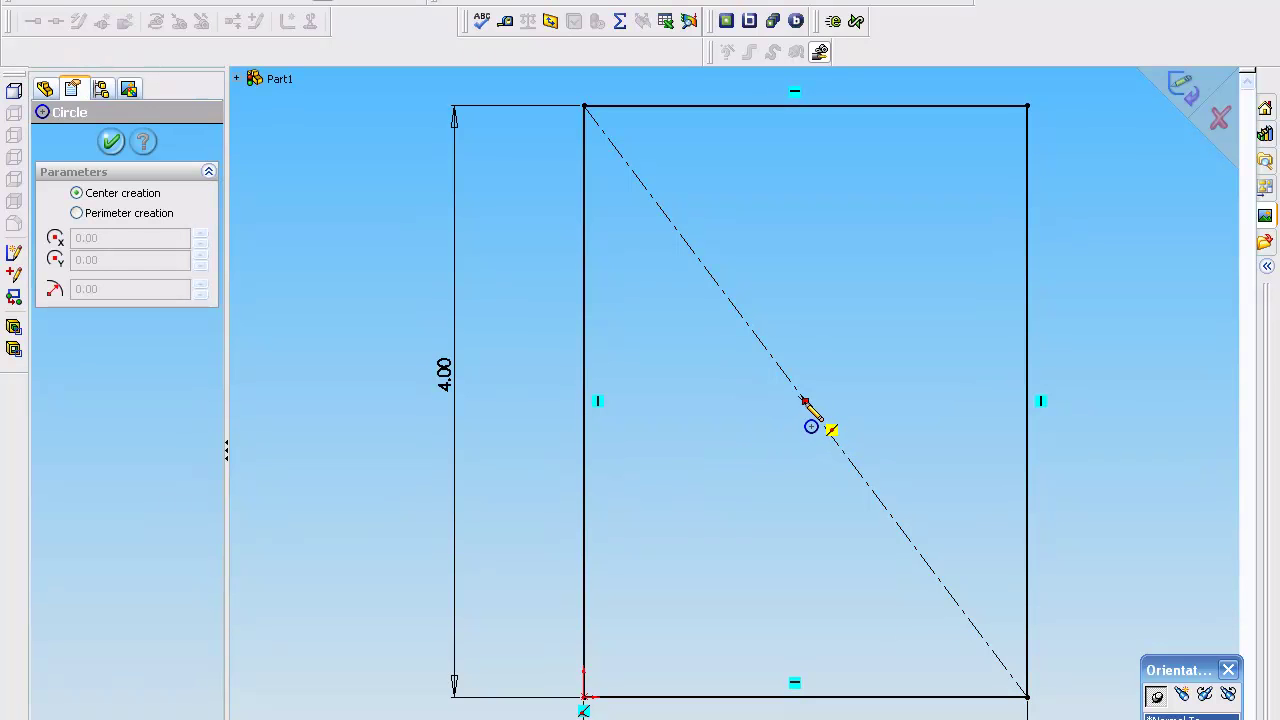
{"action": "left_click", "coordinate": [810, 408]}
{"action": "left_click", "coordinate": [851, 463]}
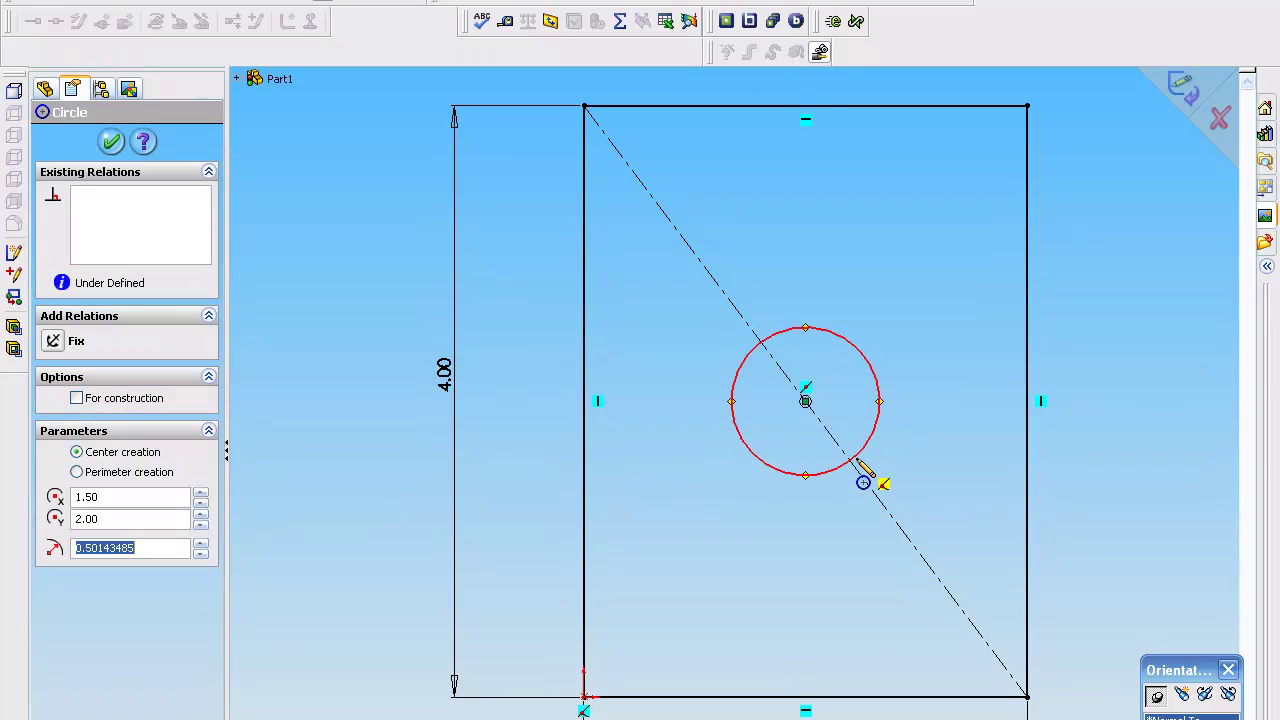
{"action": "left_click", "coordinate": [111, 141]}
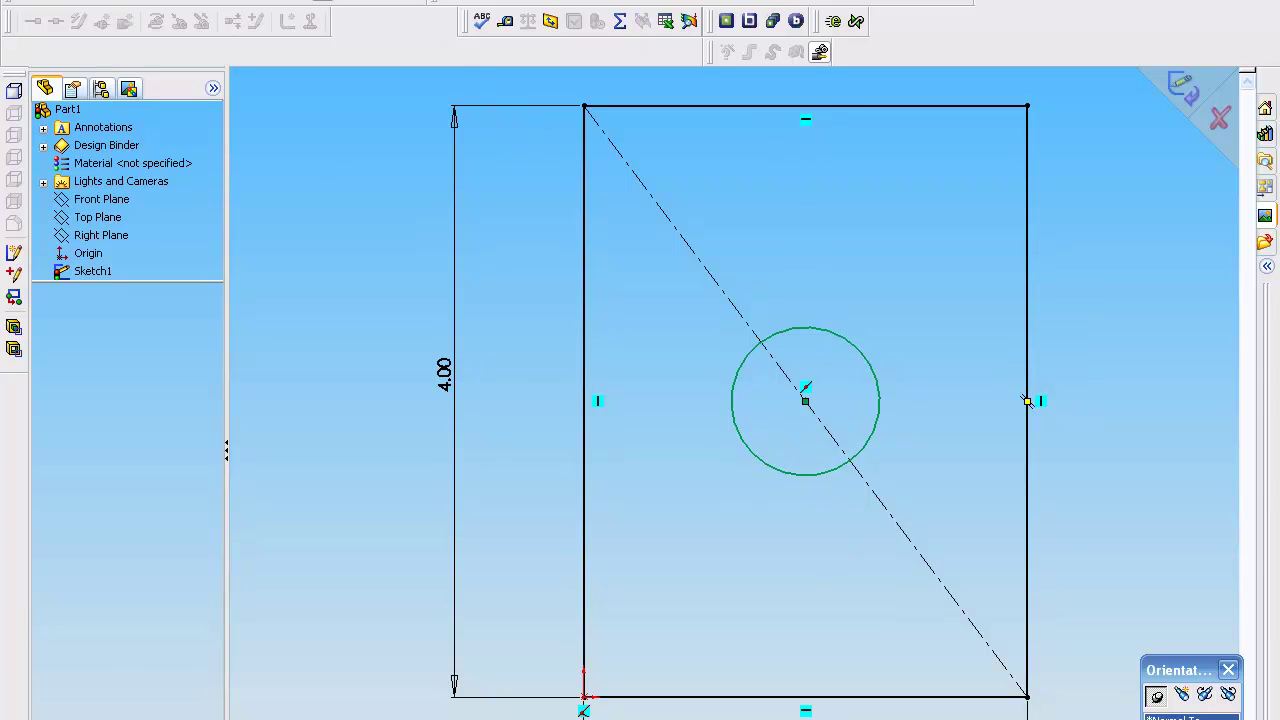
{"action": "left_click", "coordinate": [272, 8]}
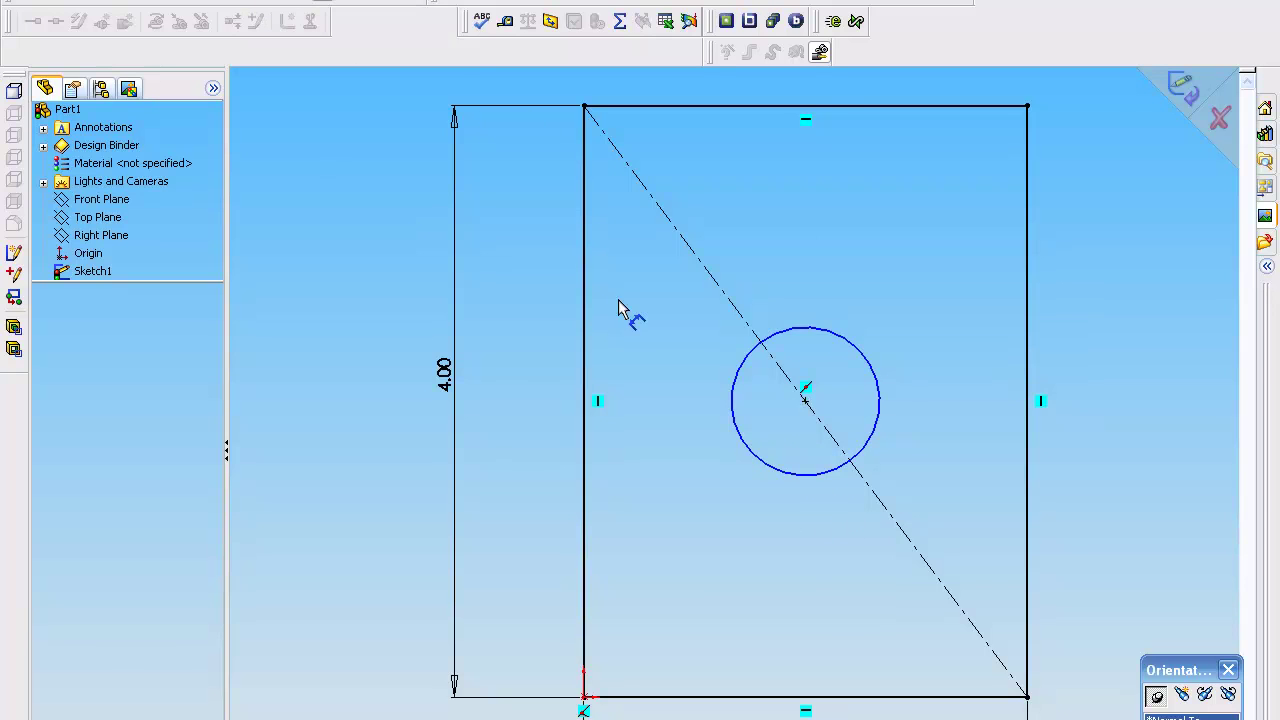
{"action": "left_click", "coordinate": [842, 338]}
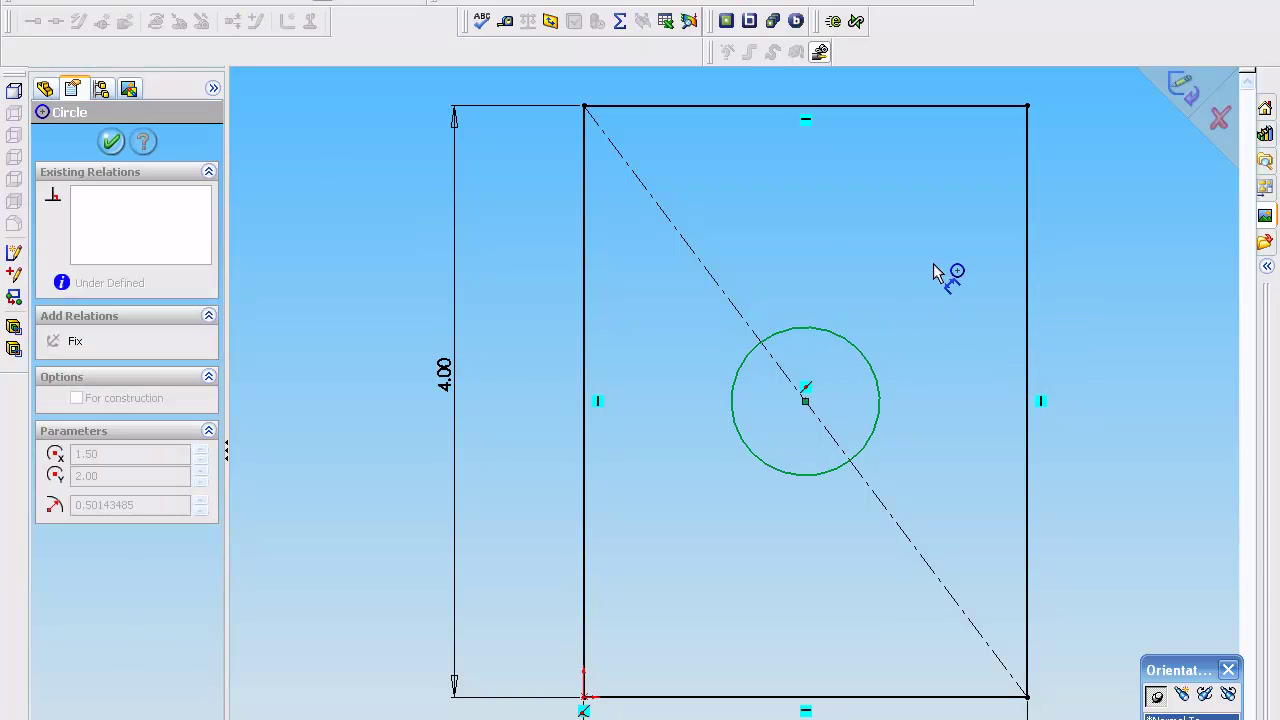
{"action": "left_click", "coordinate": [951, 271]}
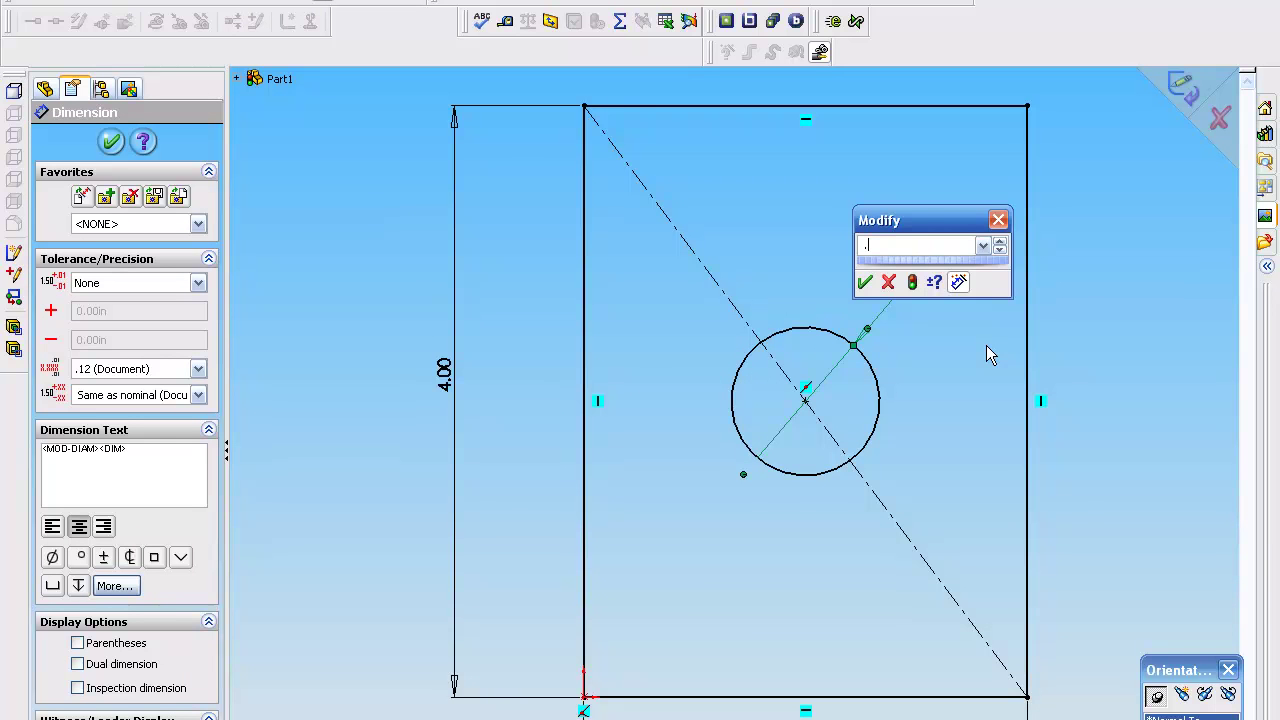
{"action": "type", "text": ".50"}
{"action": "key", "text": "Return"}
{"action": "left_click", "coordinate": [110, 142]}
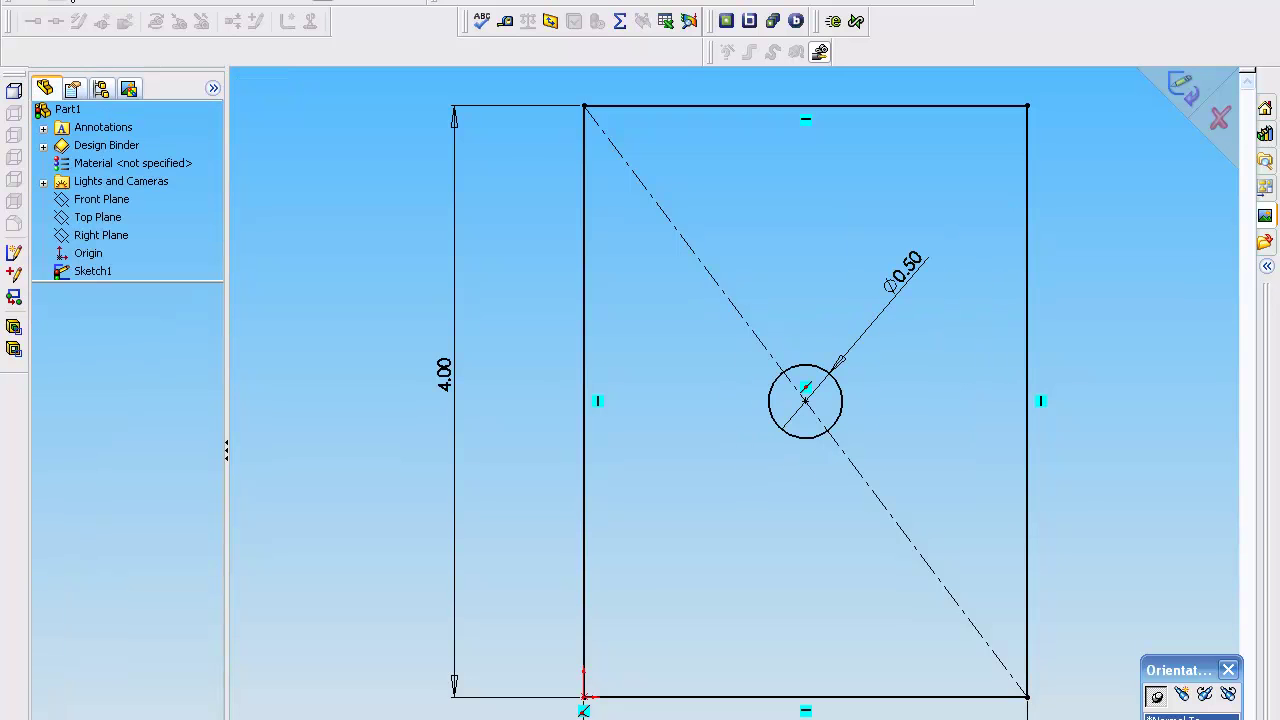
{"action": "right_click", "coordinate": [55, 20]}
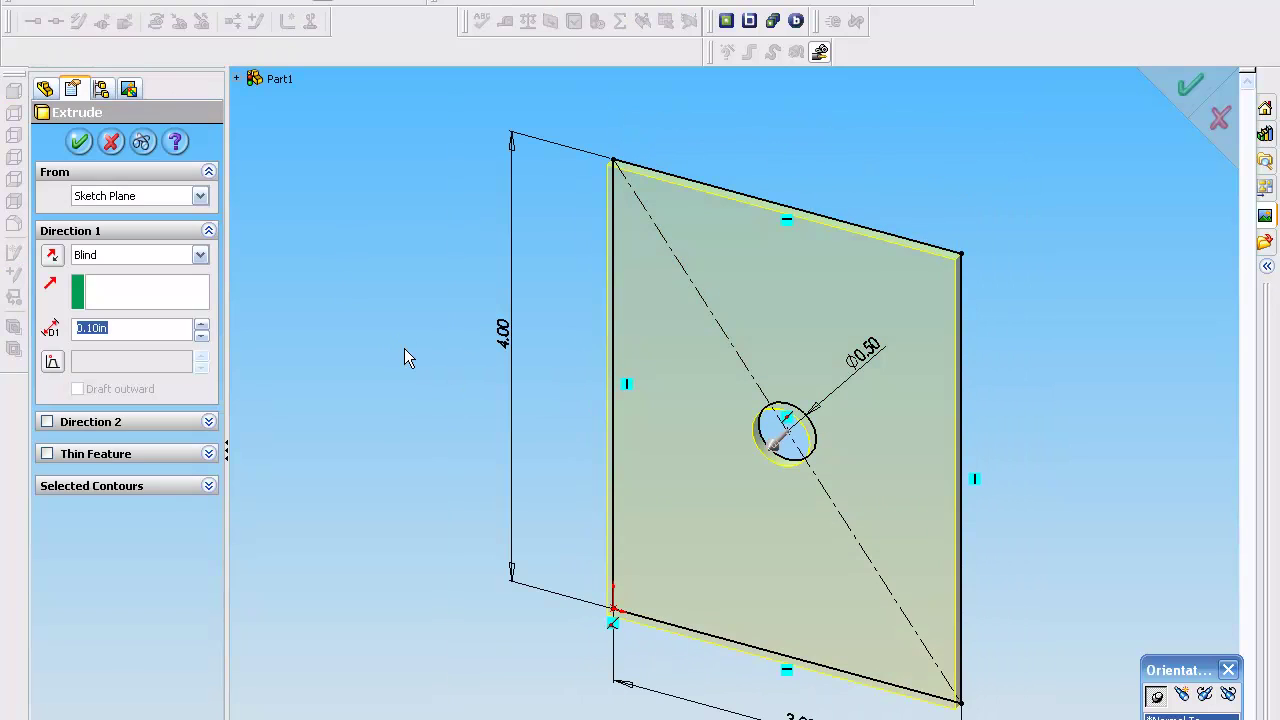
Extrude the sketch 0.25 in as a blind boss, creating Extrude1 with the hole
{"action": "type", "text": ".25"}
{"action": "key", "text": "Return"}
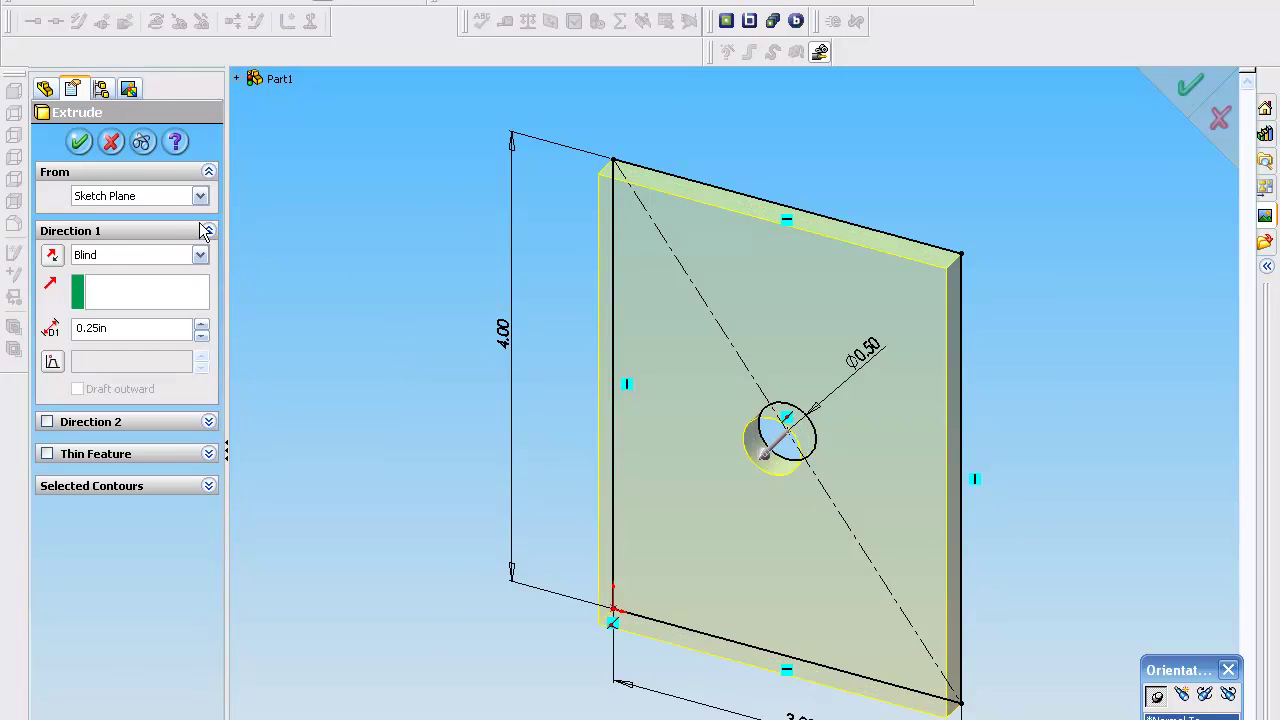
{"action": "left_click", "coordinate": [79, 141]}
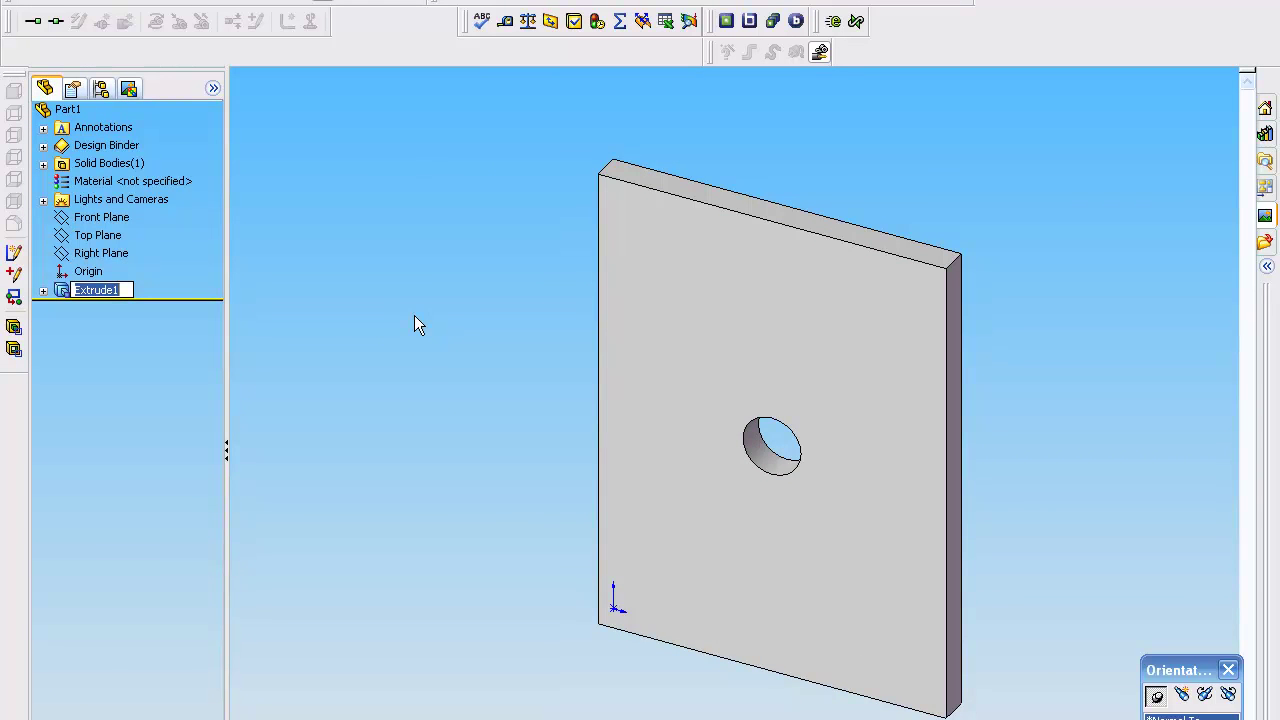
Save the part as Bracket-01 in the Solidworks video Tutorials folder on C:
{"action": "left_click", "coordinate": [40, 1]}
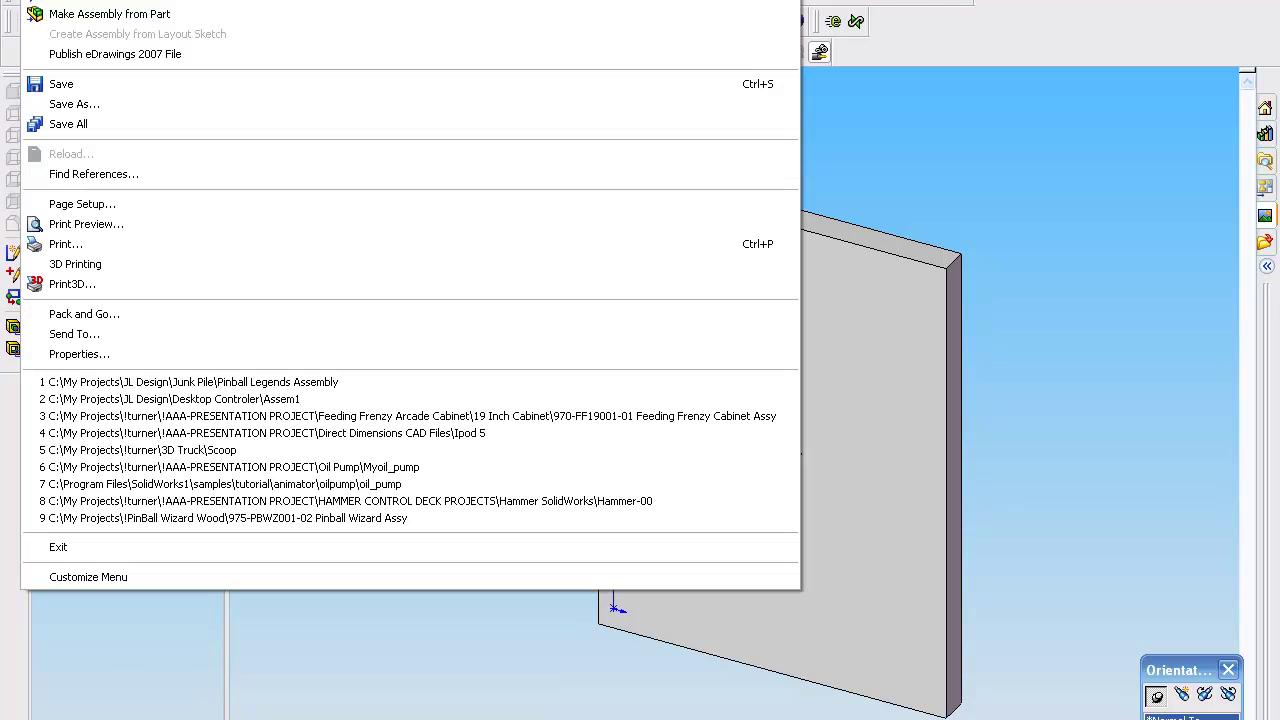
{"action": "left_click", "coordinate": [87, 108]}
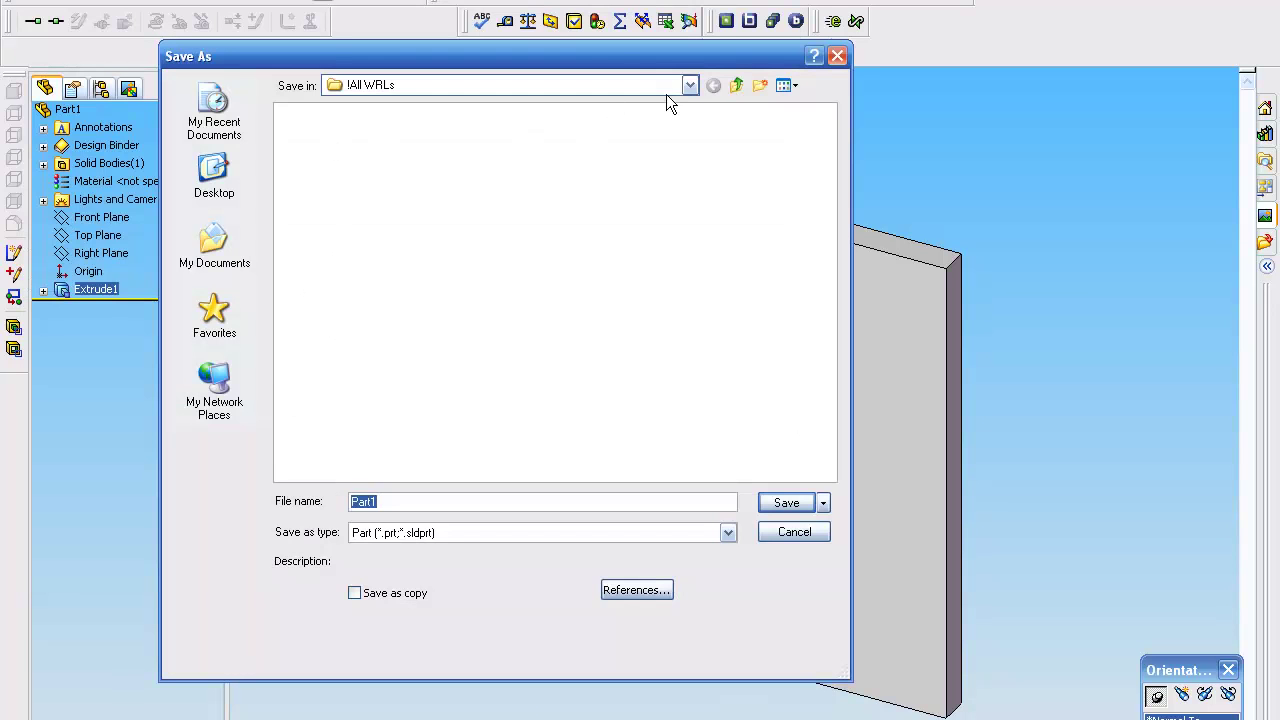
{"action": "left_click", "coordinate": [691, 85]}
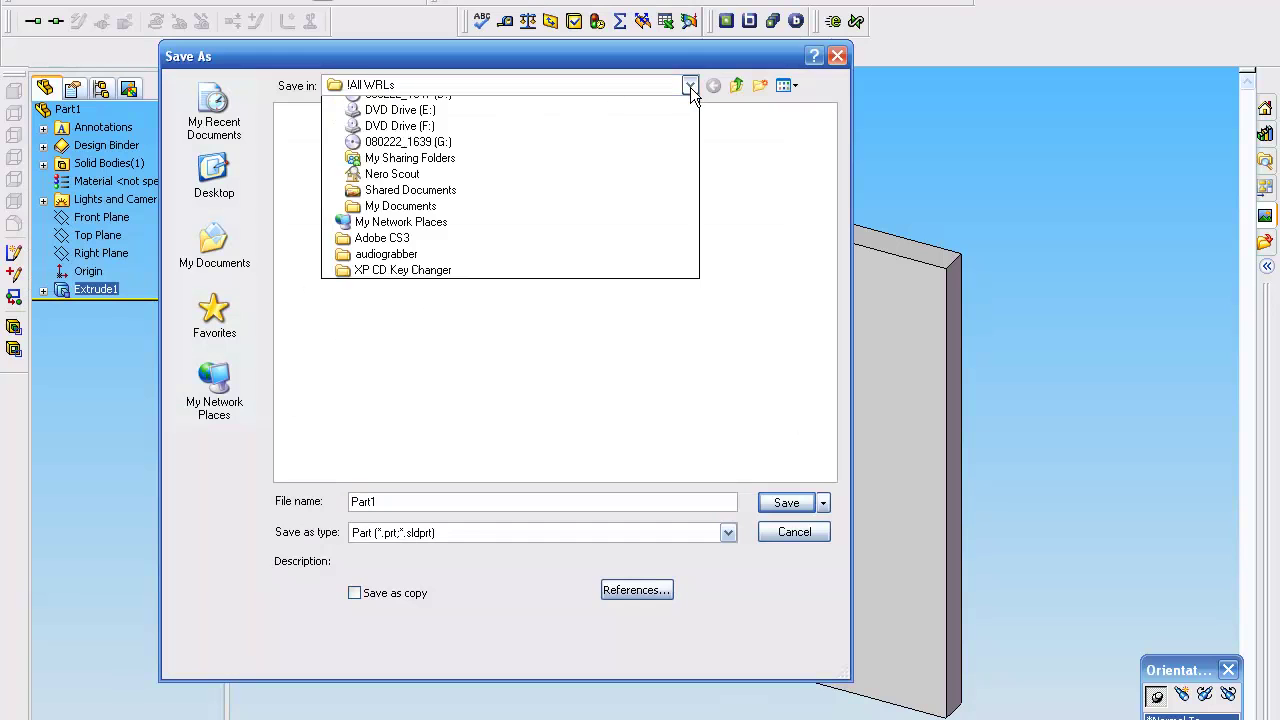
{"action": "left_click", "coordinate": [423, 152]}
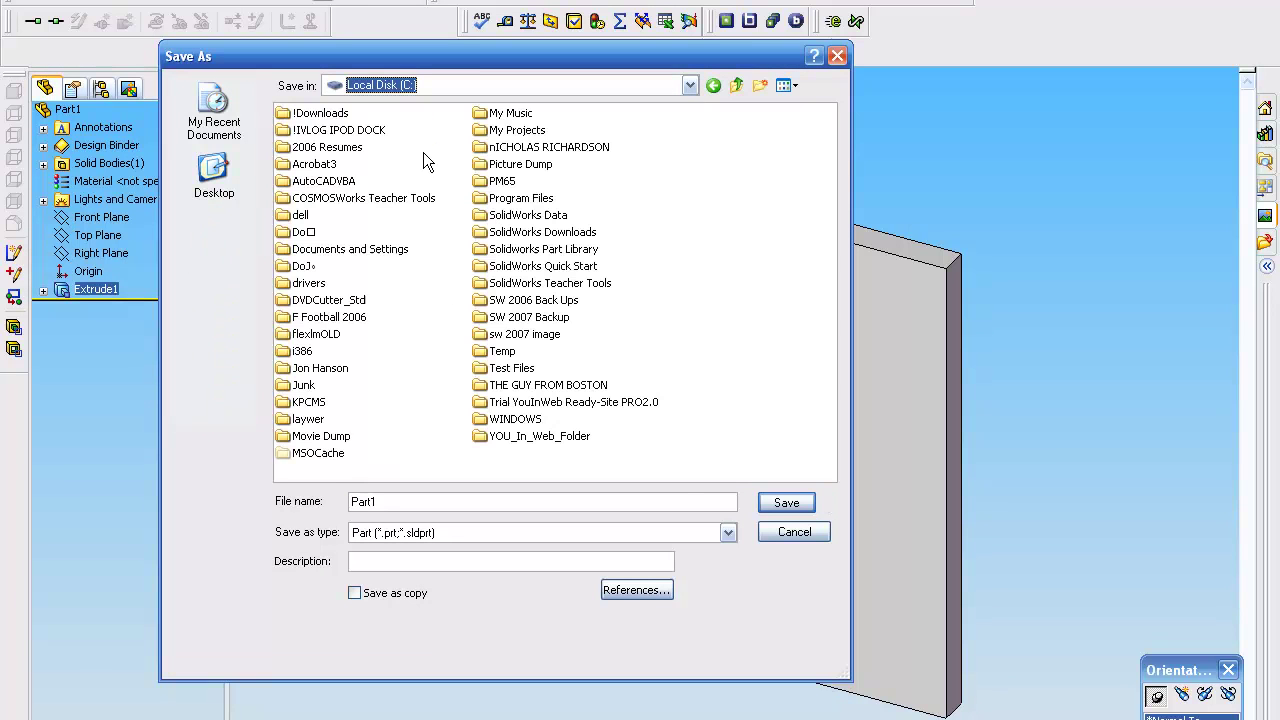
{"action": "double_click", "coordinate": [306, 386]}
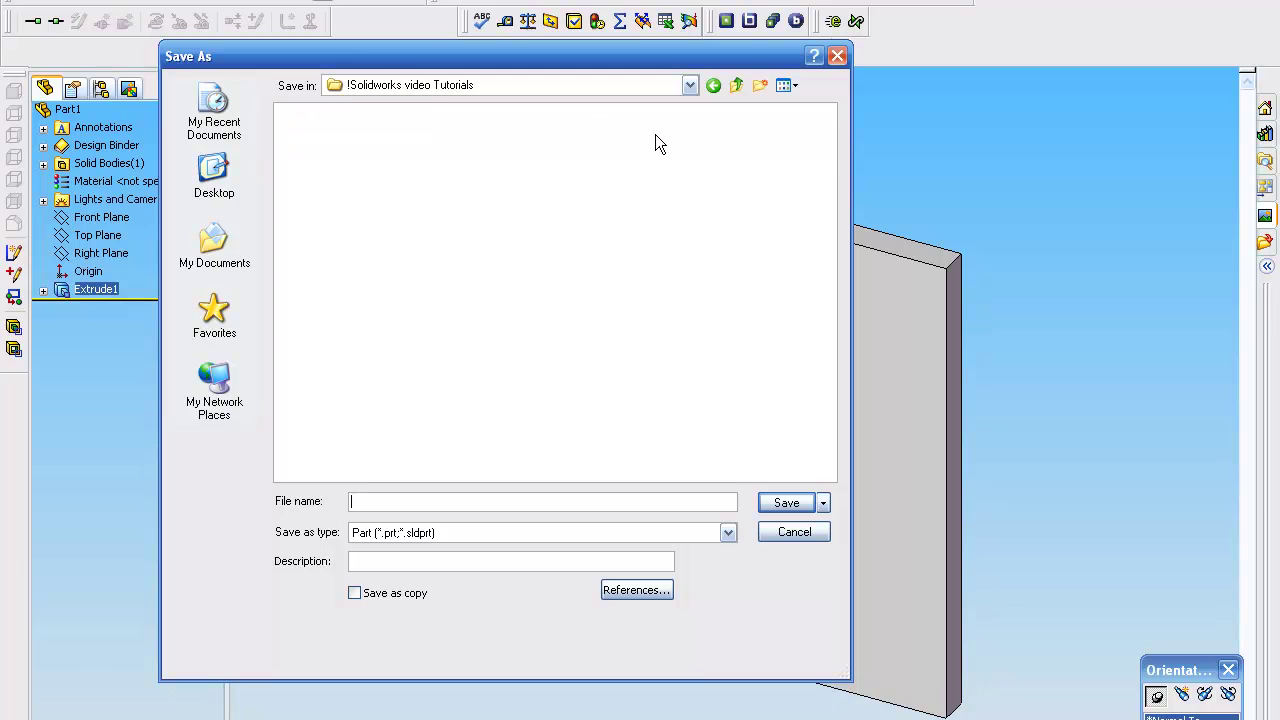
{"action": "type", "text": "Bracket"}
{"action": "key", "text": "BackSpace"}
{"action": "key", "text": "BackSpace"}
{"action": "type", "text": "\\"}
{"action": "key", "text": "BackSpace"}
{"action": "type", "text": "-01"}
{"action": "left_click", "coordinate": [782, 502]}
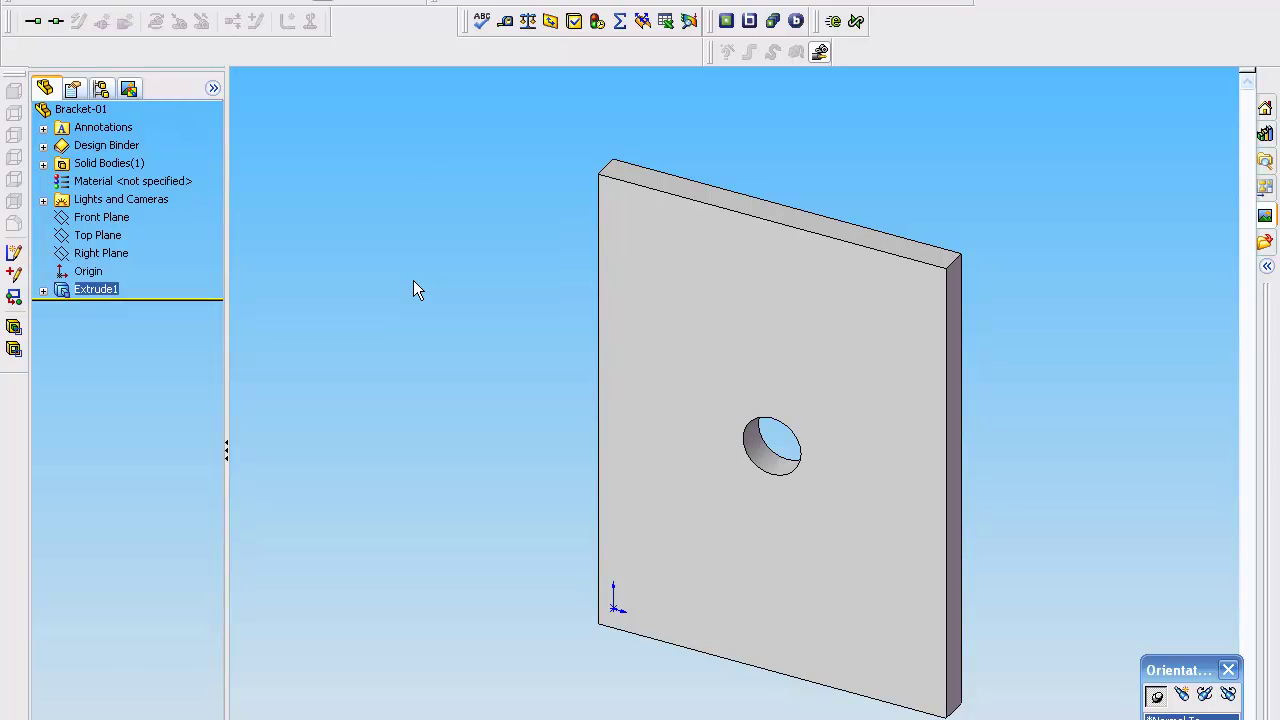
Select the plate's front face and open Sketch2 on it
{"action": "left_click", "coordinate": [666, 562]}
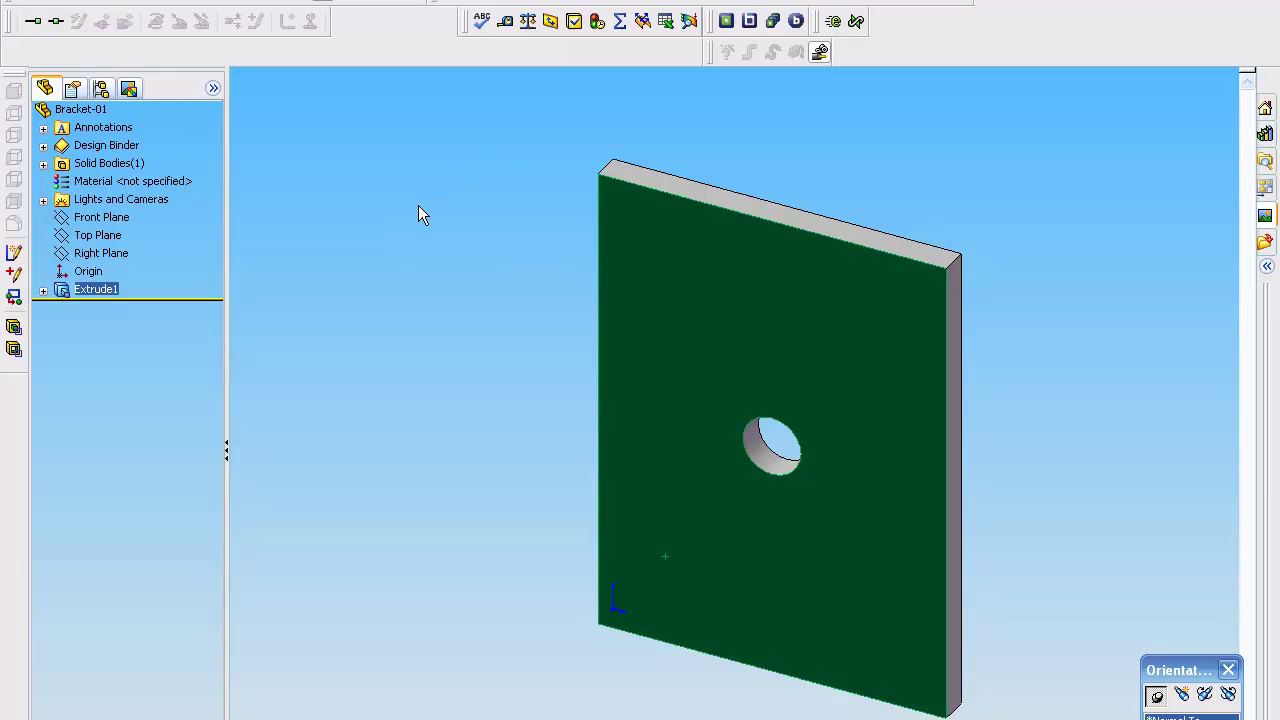
{"action": "left_click", "coordinate": [684, 186]}
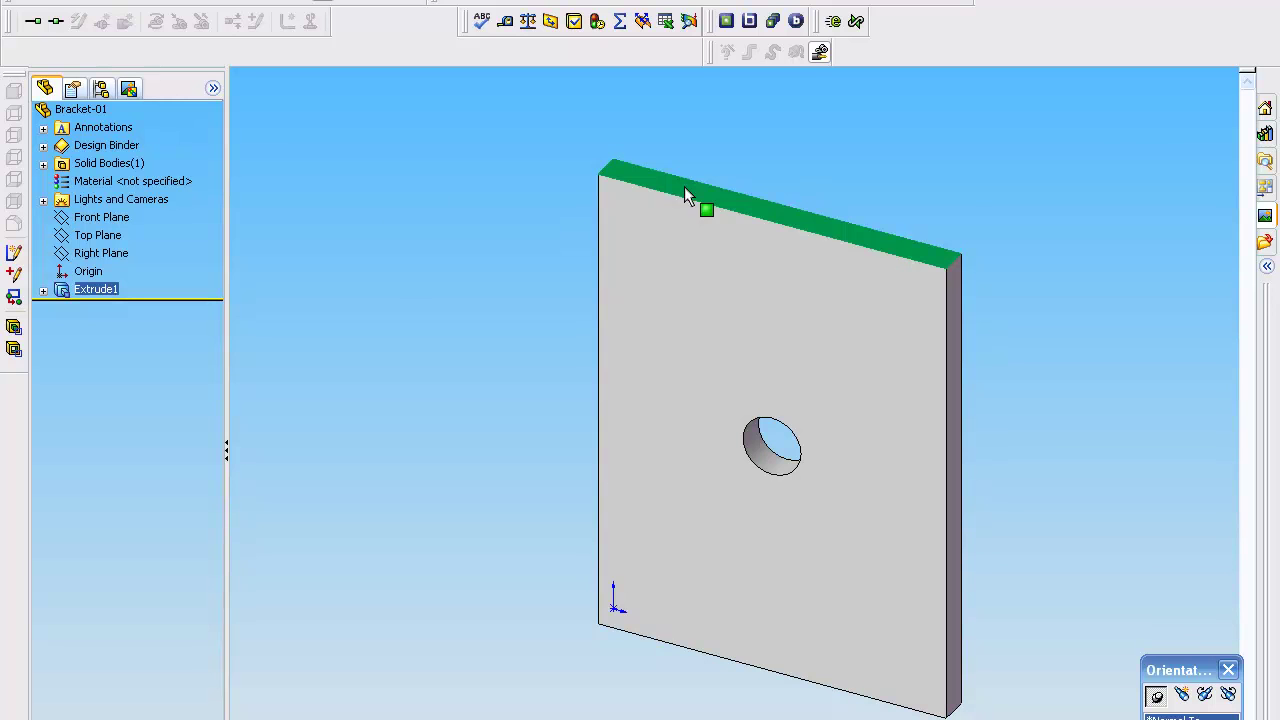
{"action": "left_click", "coordinate": [958, 363]}
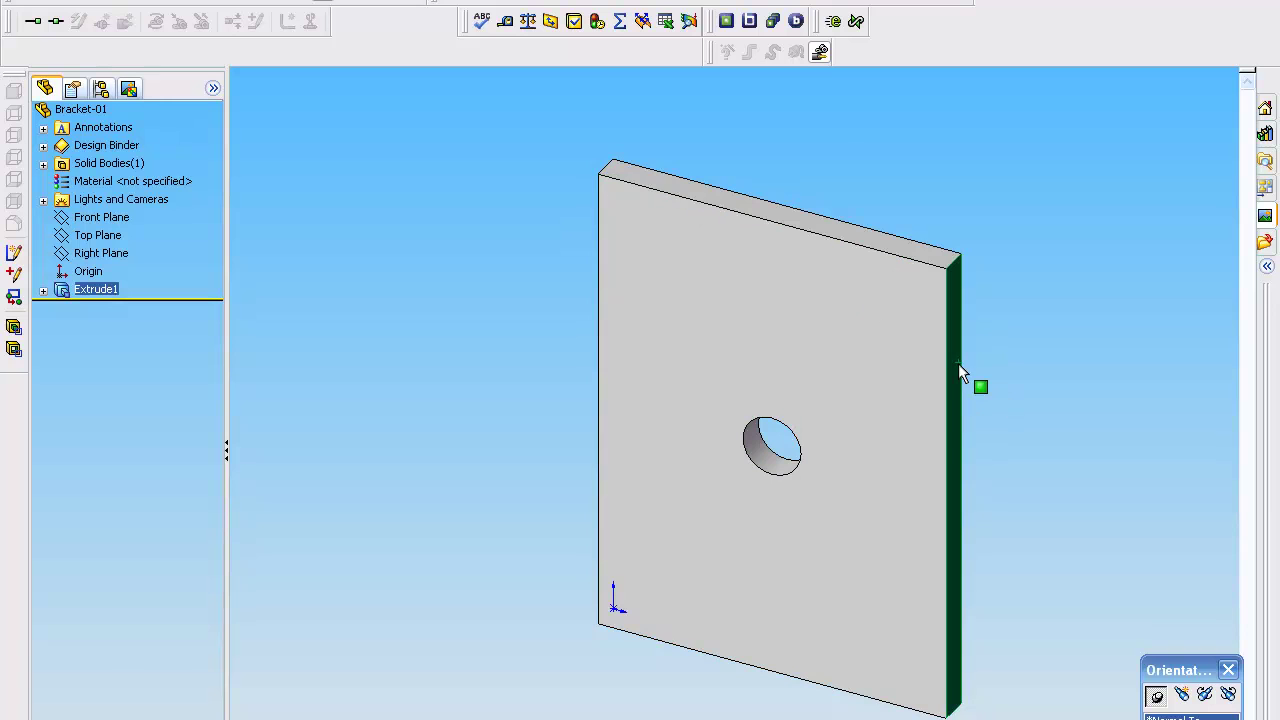
{"action": "left_click", "coordinate": [834, 340]}
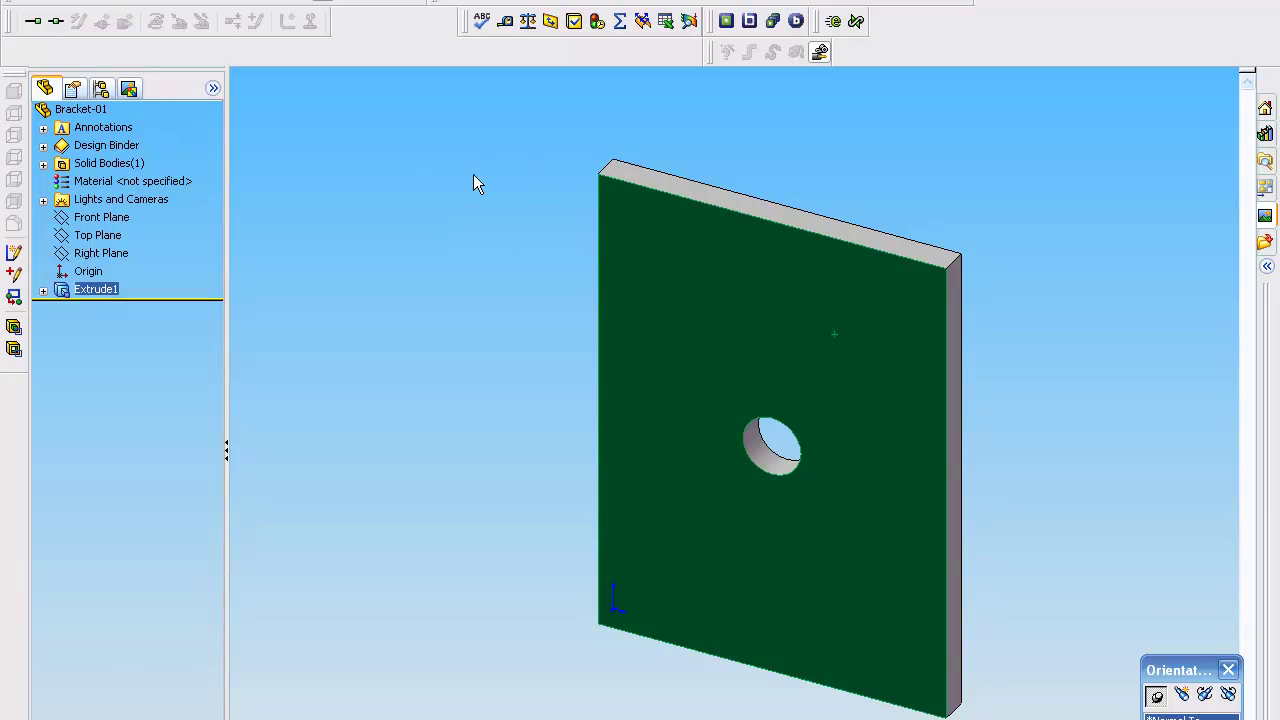
{"action": "left_click", "coordinate": [525, 227]}
{"action": "left_click", "coordinate": [639, 239]}
{"action": "left_click", "coordinate": [226, 4]}
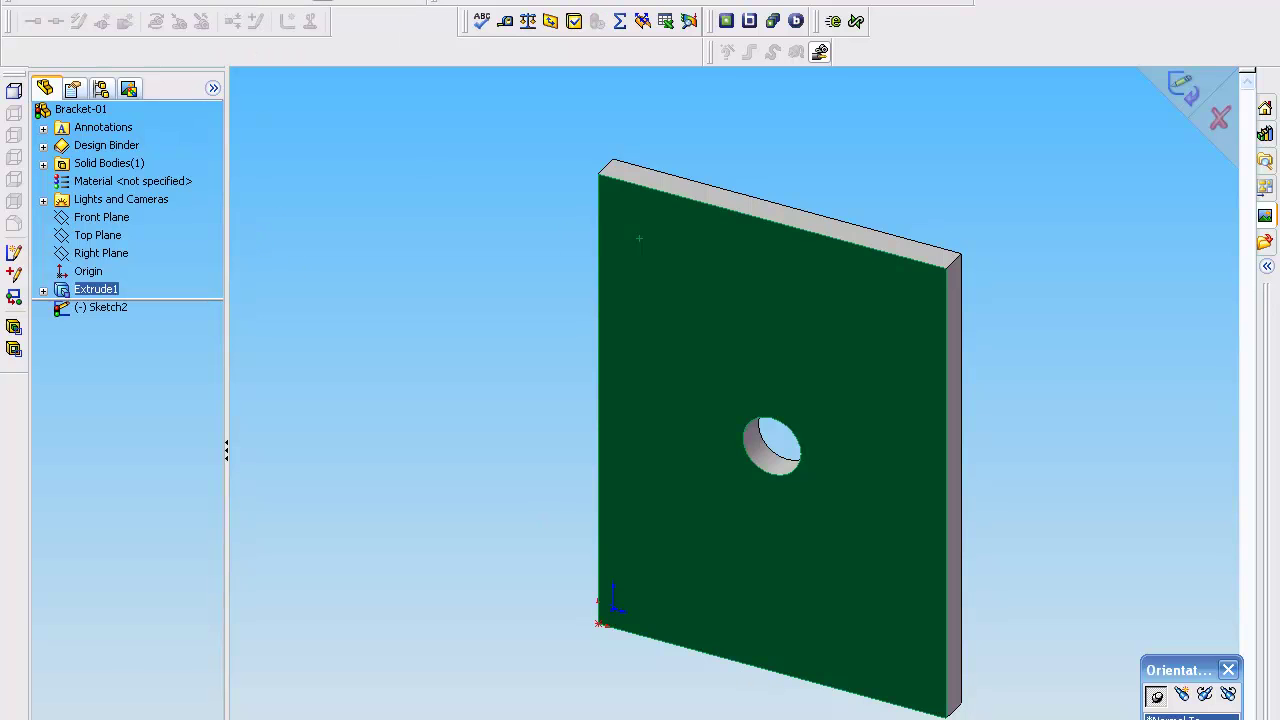
View the sketch face head-on and select the strip's line along the plate's bottom edge
{"action": "left_click", "coordinate": [1180, 717]}
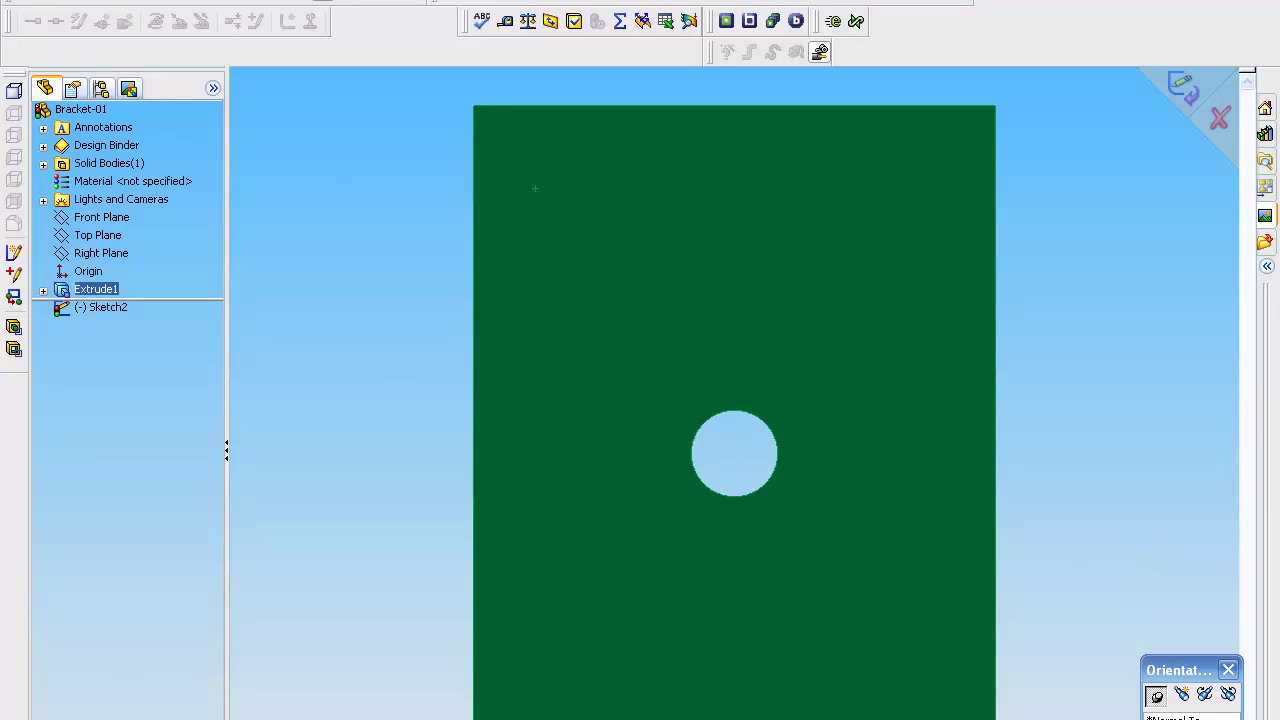
{"action": "key", "text": "Escape"}
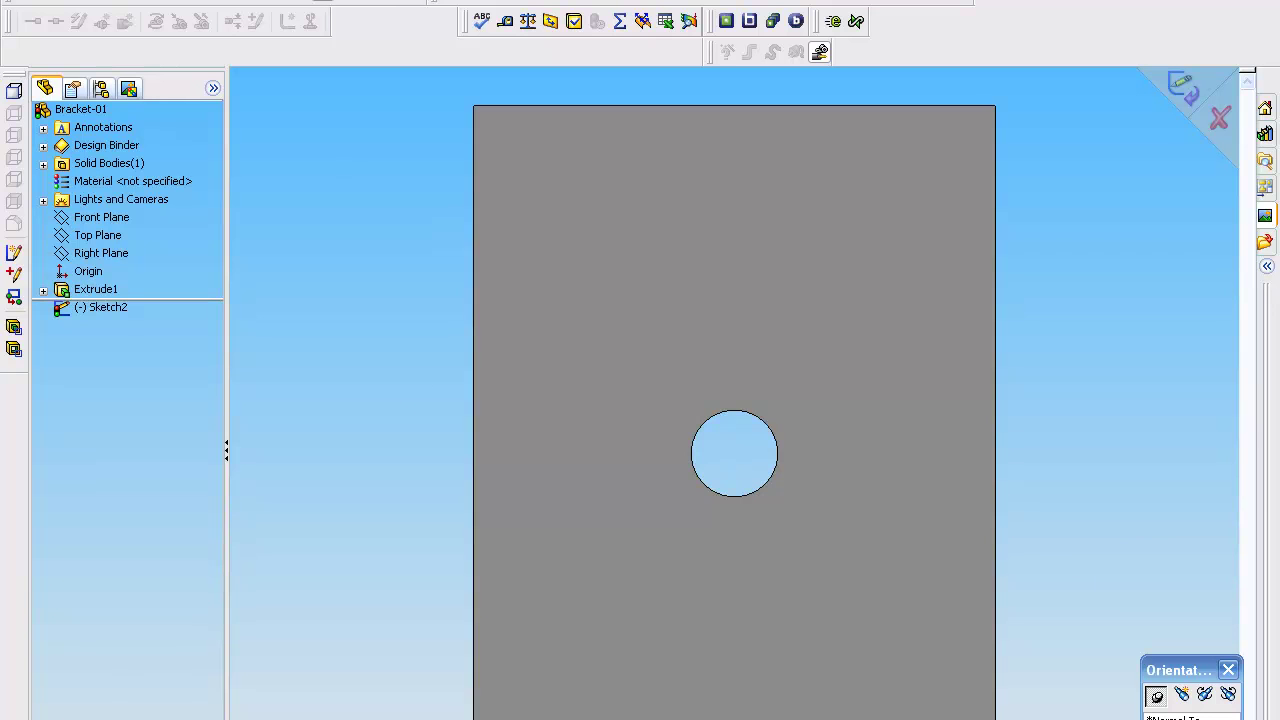
{"action": "left_click", "coordinate": [995, 454]}
{"action": "left_click", "coordinate": [413, 705]}
{"action": "key", "text": "Escape"}
Dimension the strip to 0.25 tall and show the part in isometric view
{"action": "left_click", "coordinate": [432, 532]}
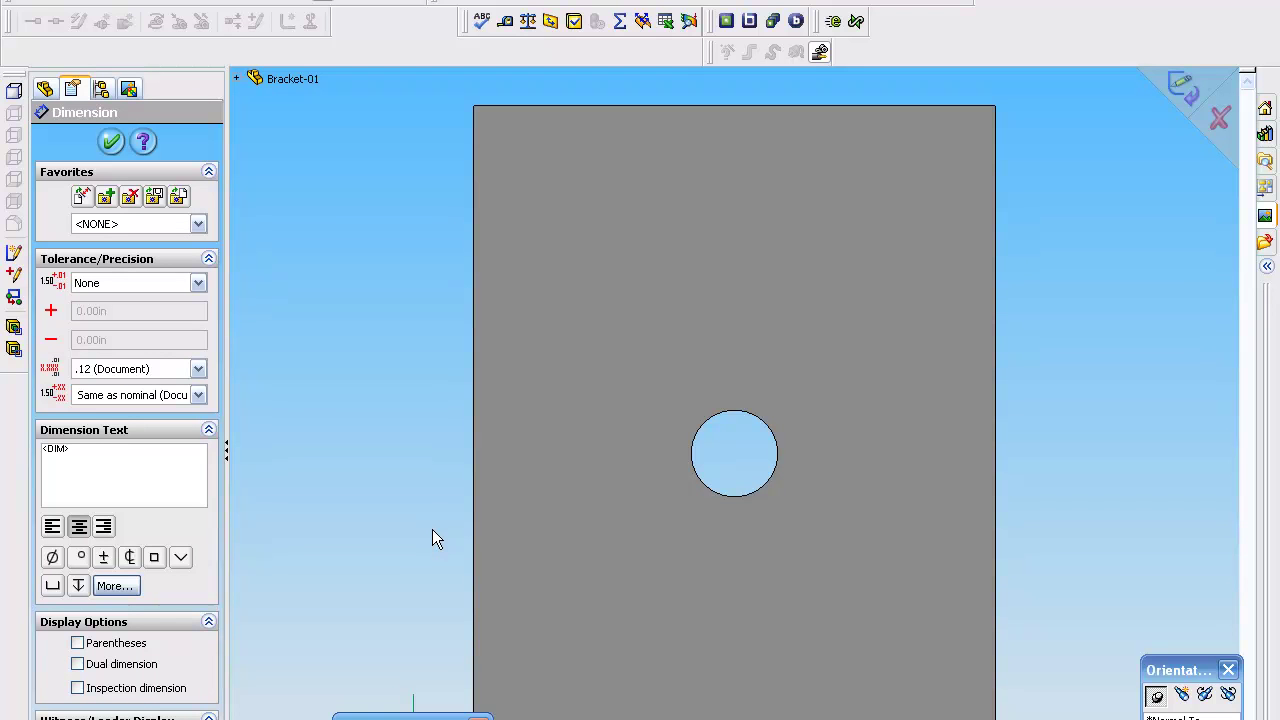
{"action": "left_click", "coordinate": [432, 532]}
{"action": "left_click", "coordinate": [112, 142]}
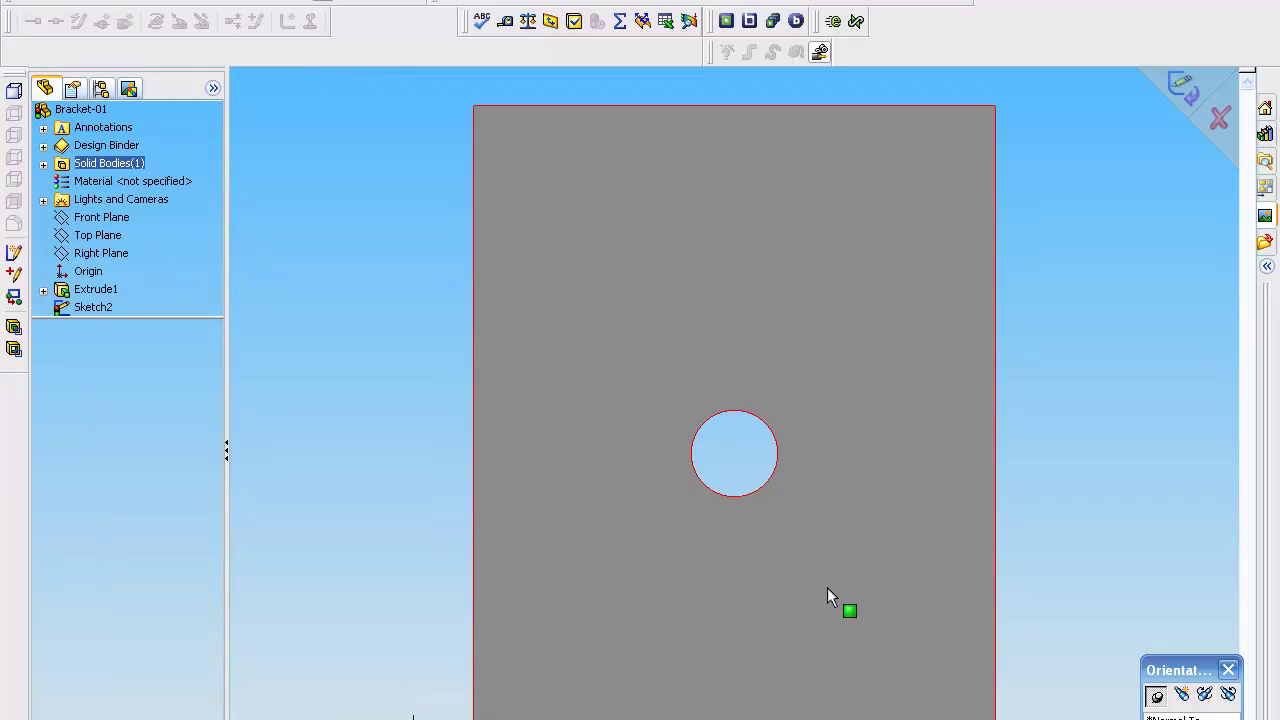
{"action": "key", "text": "ctrl+7"}
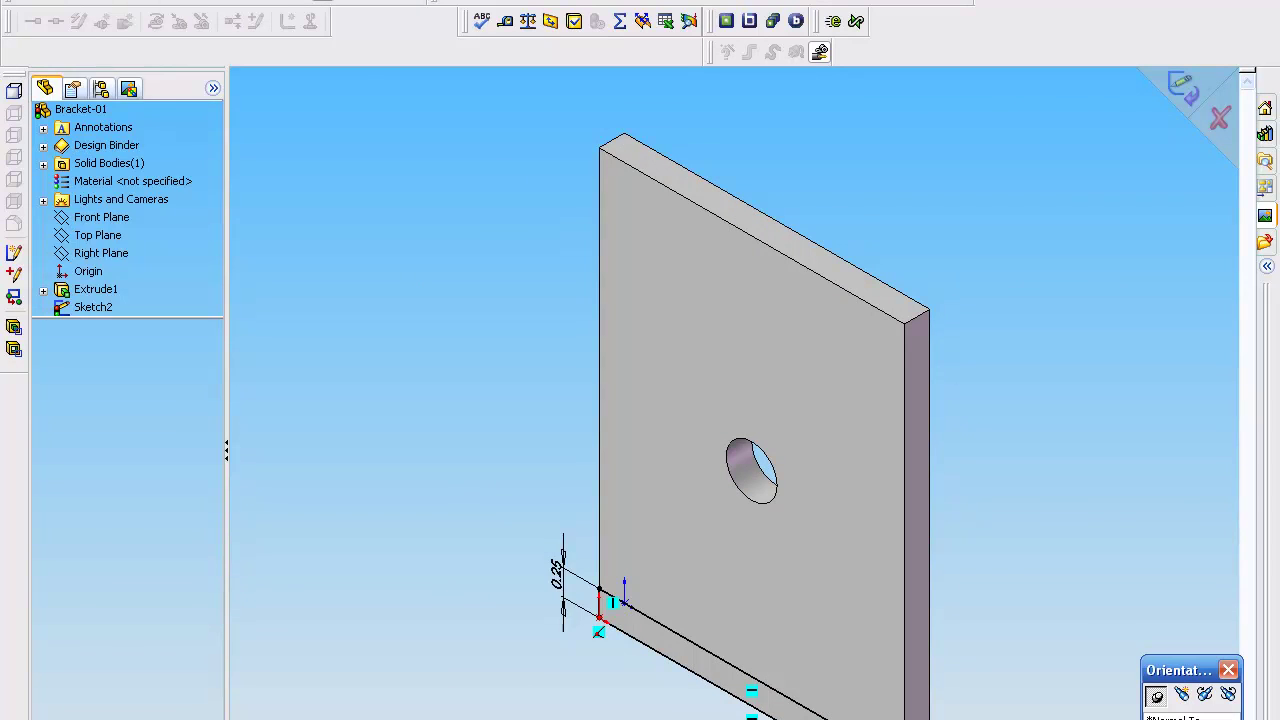
Extrude the bottom strip 3in as a merged boss, creating Extrude2 as the base
{"action": "right_click", "coordinate": [50, 20]}
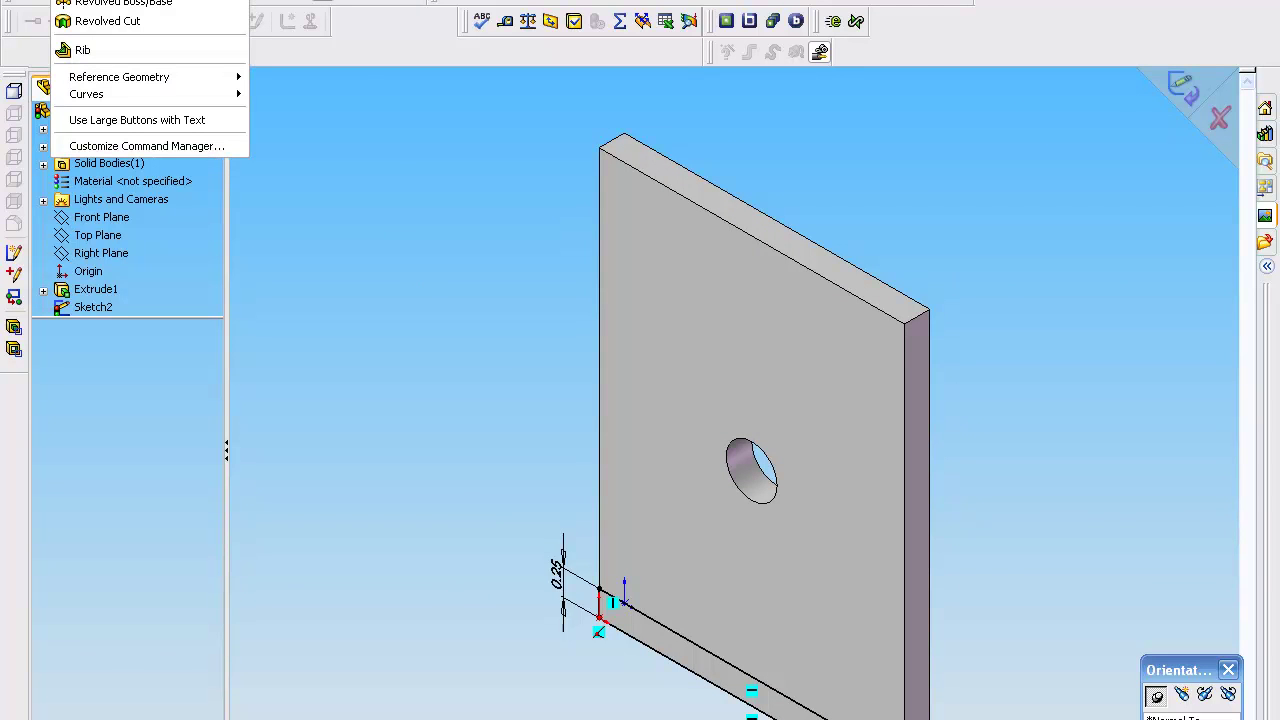
{"action": "left_click", "coordinate": [414, 271]}
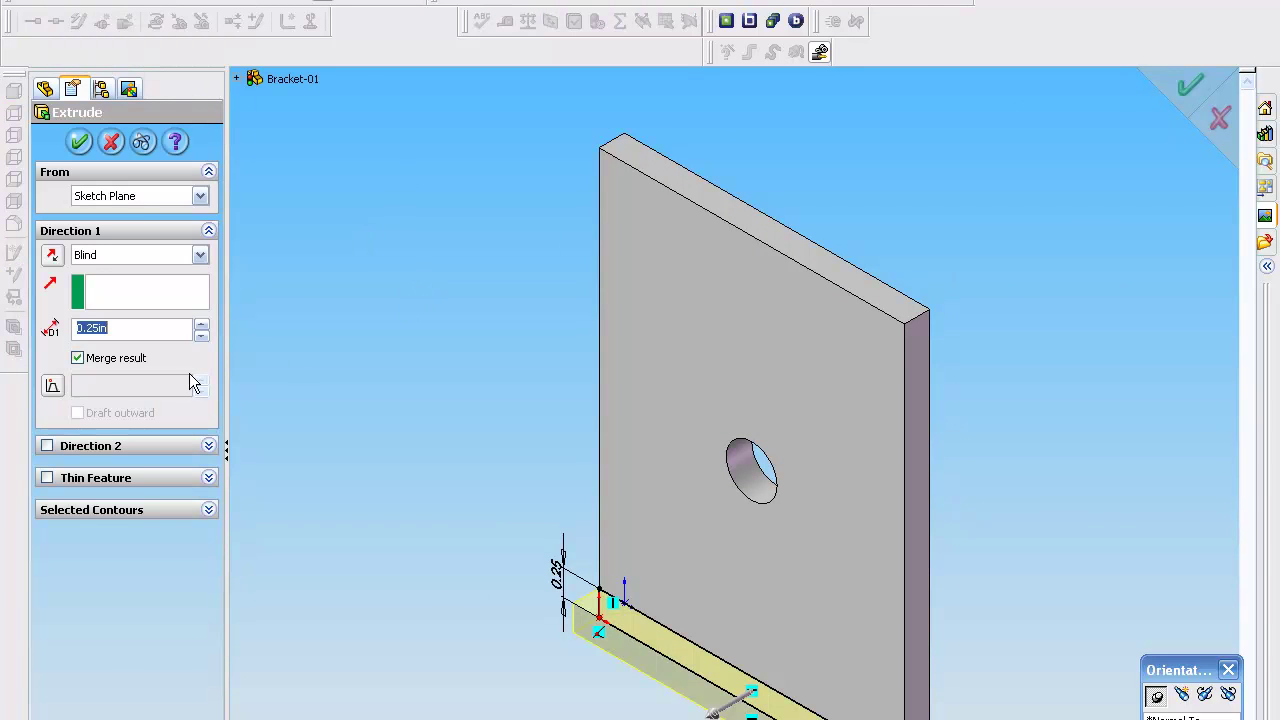
{"action": "left_click", "coordinate": [202, 323]}
{"action": "left_click", "coordinate": [202, 323]}
{"action": "left_click", "coordinate": [202, 323]}
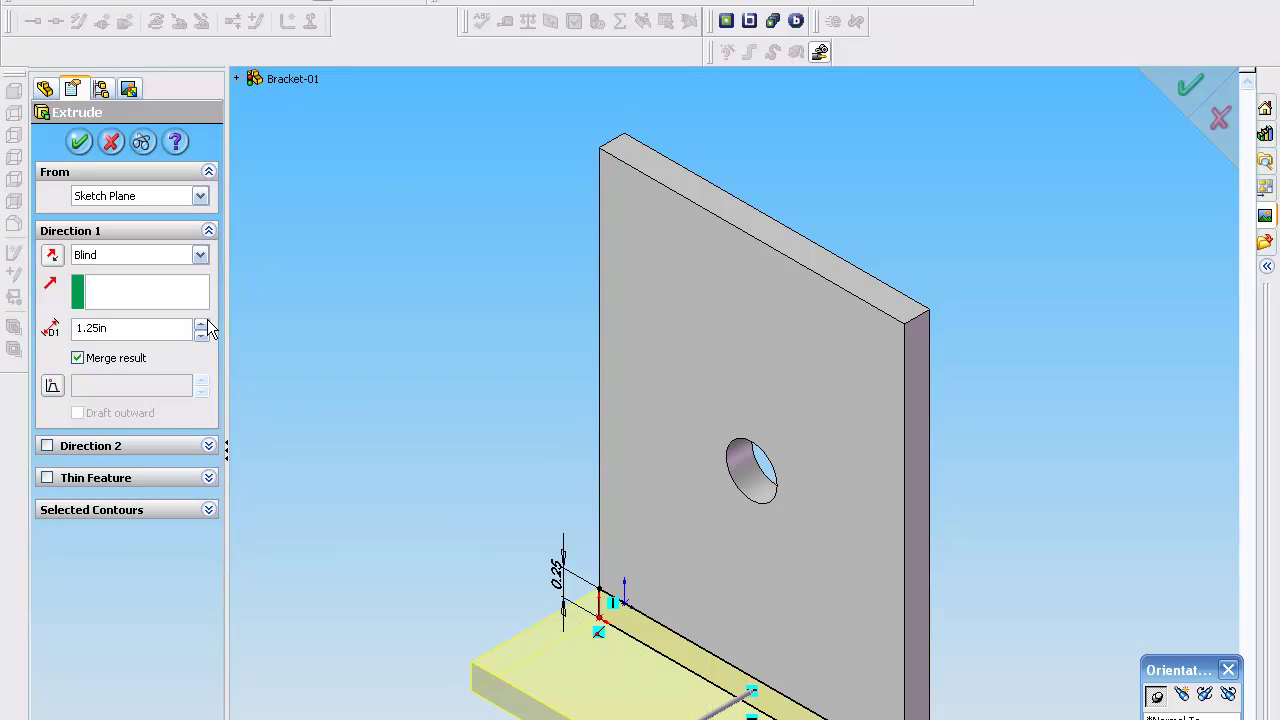
{"action": "left_click", "coordinate": [202, 323]}
{"action": "left_click", "coordinate": [202, 335]}
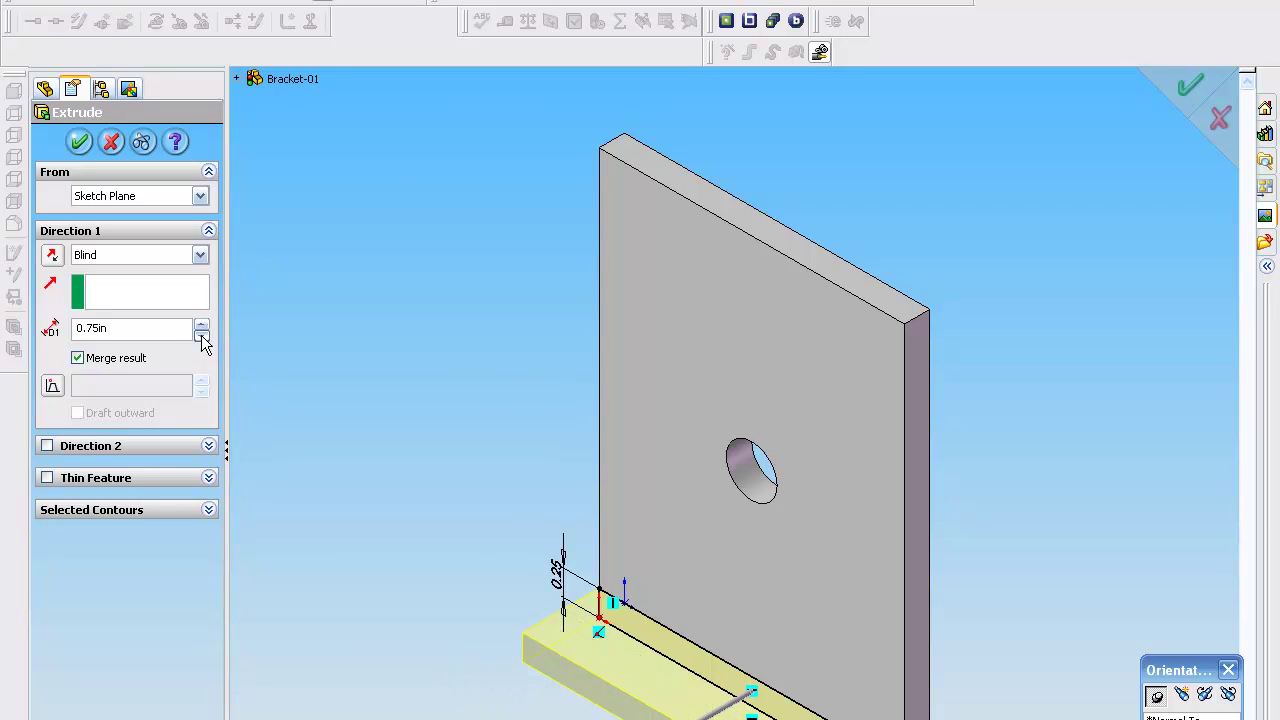
{"action": "left_click", "coordinate": [202, 335]}
{"action": "left_click", "coordinate": [200, 322]}
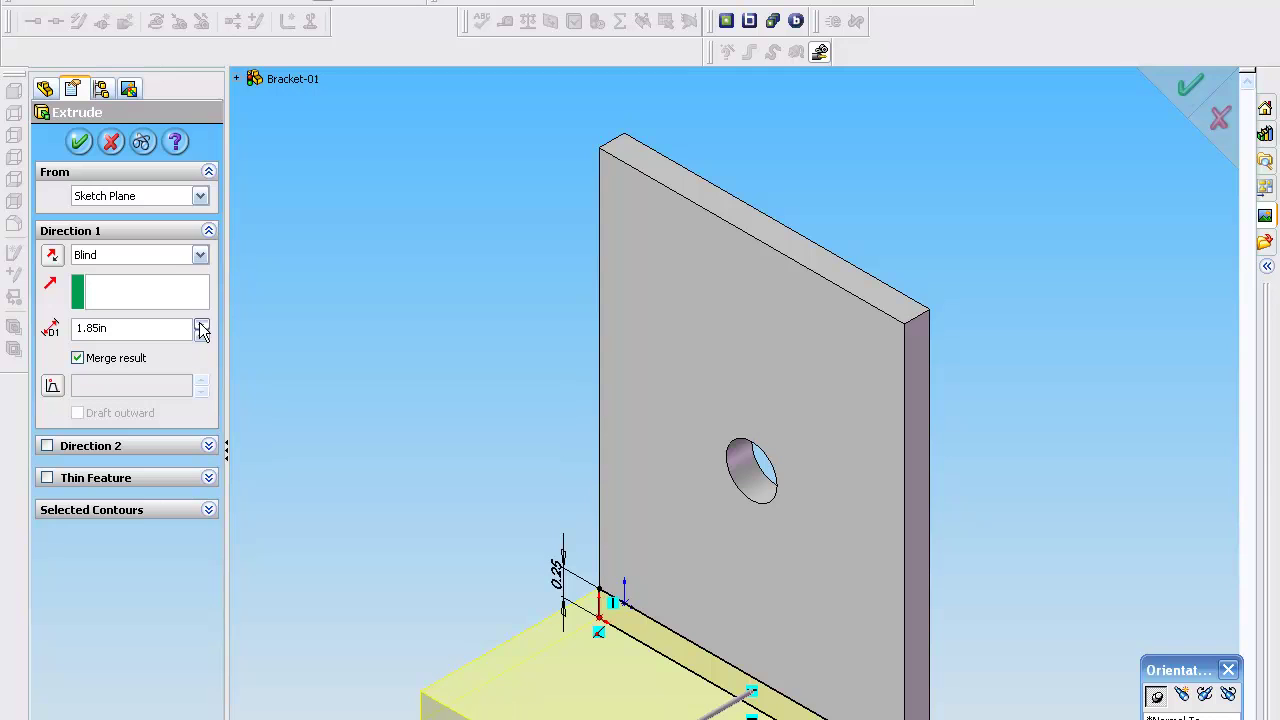
{"action": "double_click", "coordinate": [126, 330]}
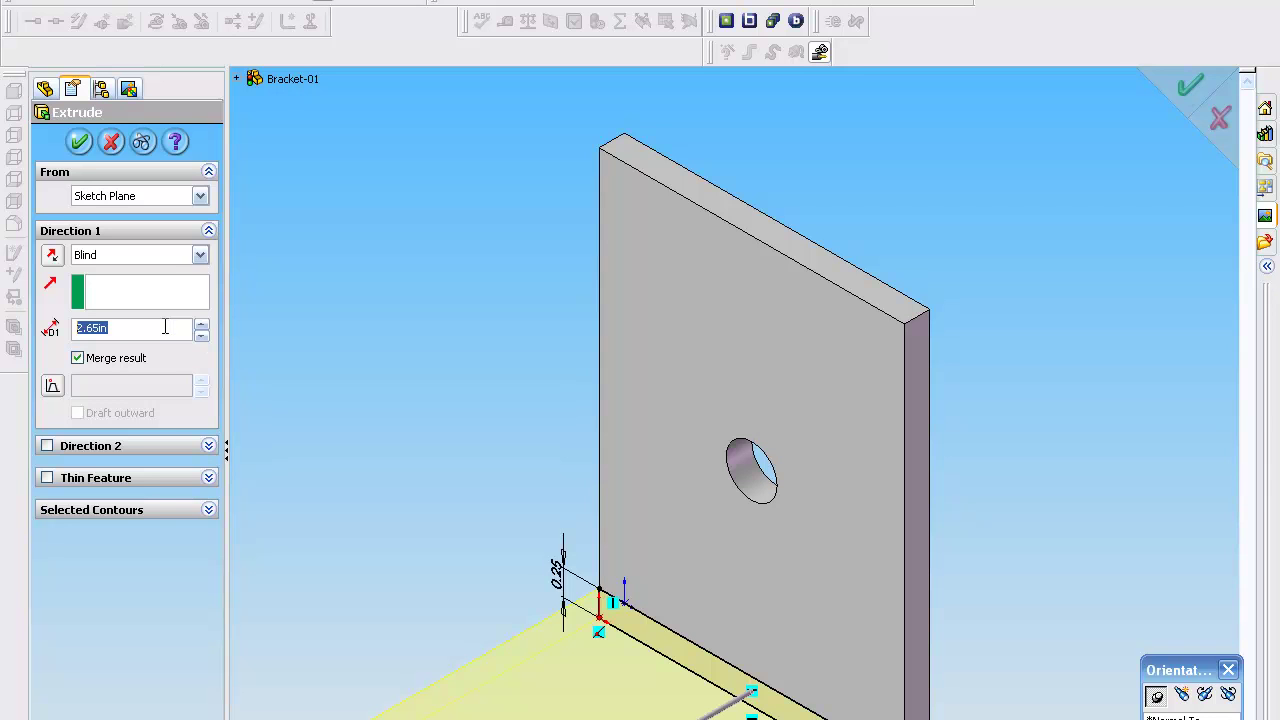
{"action": "type", "text": "3"}
{"action": "left_click", "coordinate": [78, 358]}
{"action": "left_click", "coordinate": [78, 358]}
{"action": "left_click", "coordinate": [79, 141]}
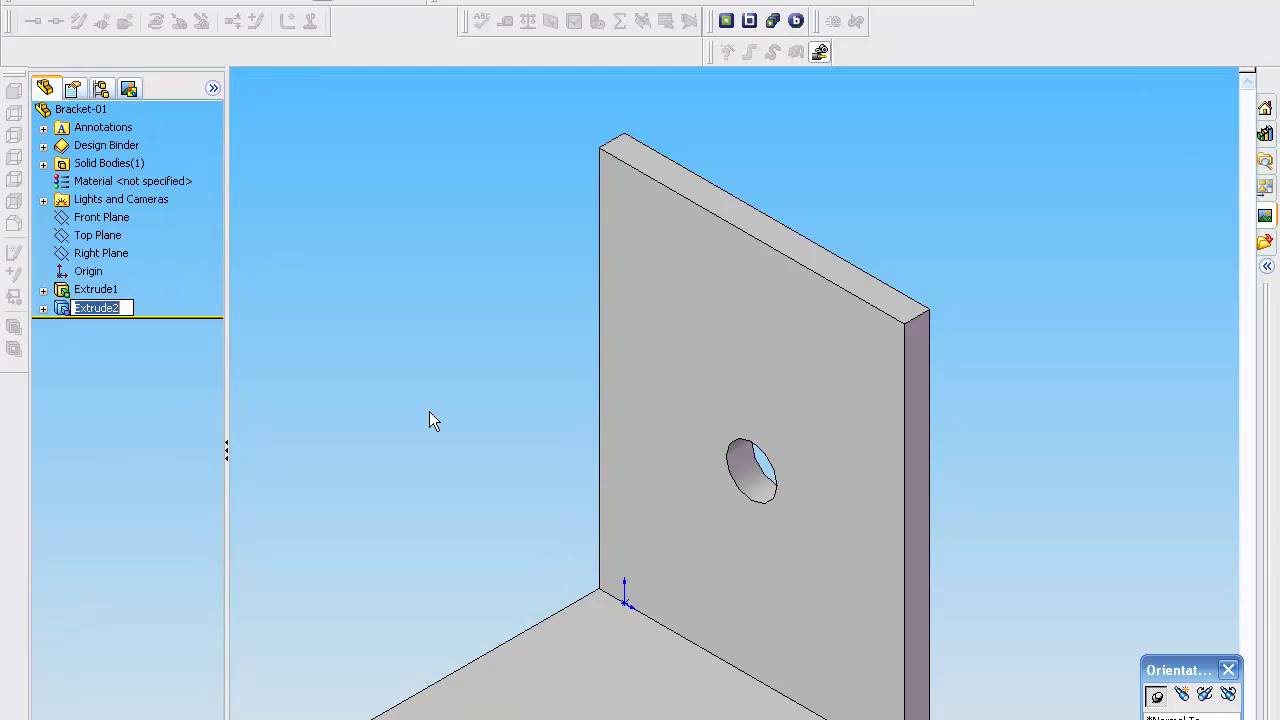